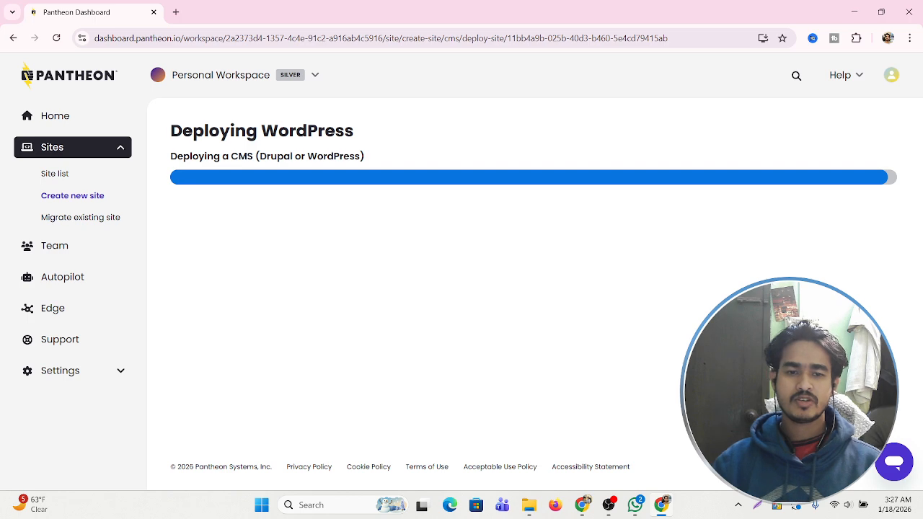
Wait for Pantheon to report 'WordPress deployment complete' and go to the new site's dashboard.
left_click(613, 506)
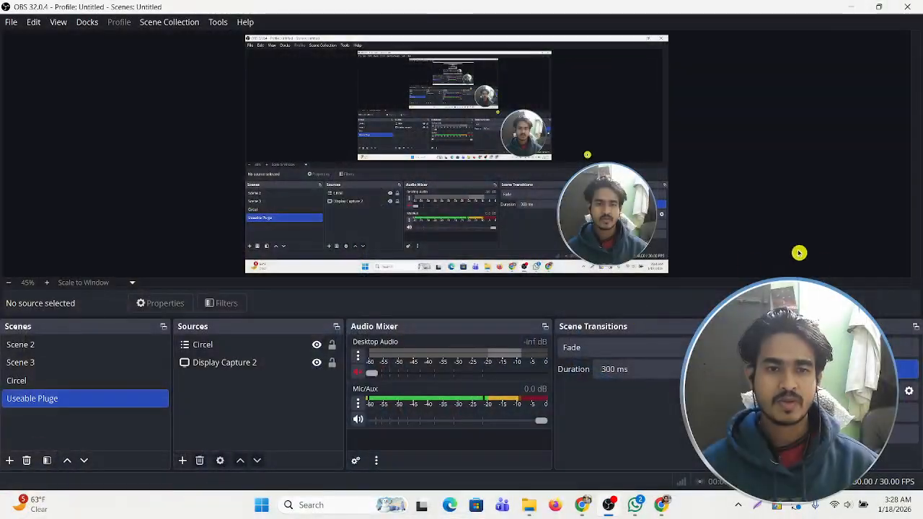
left_click(661, 505)
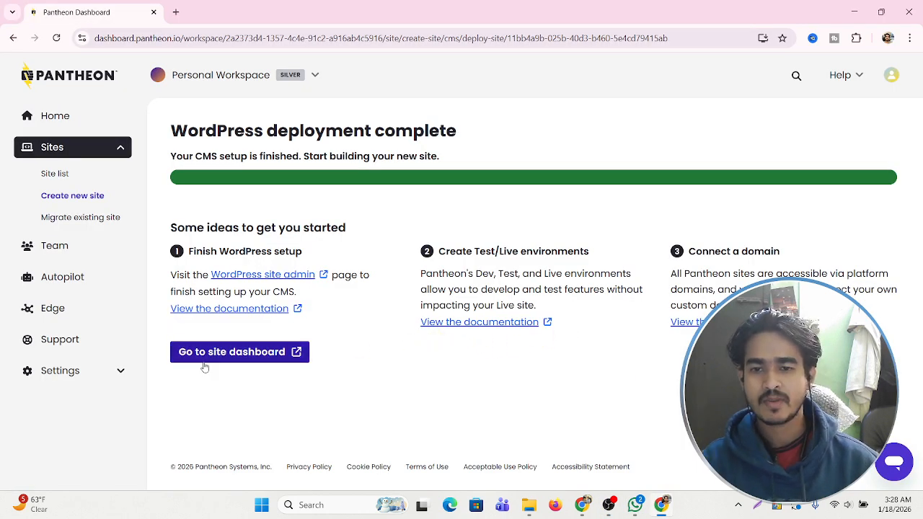
left_click(239, 356)
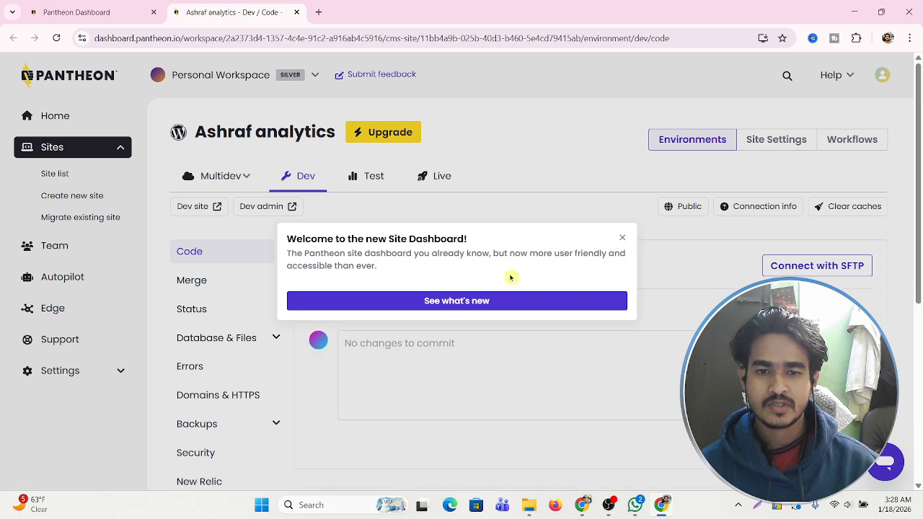
Dismiss the welcome popup and tour, then open the Dev site past the sandbox notice.
left_click(480, 301)
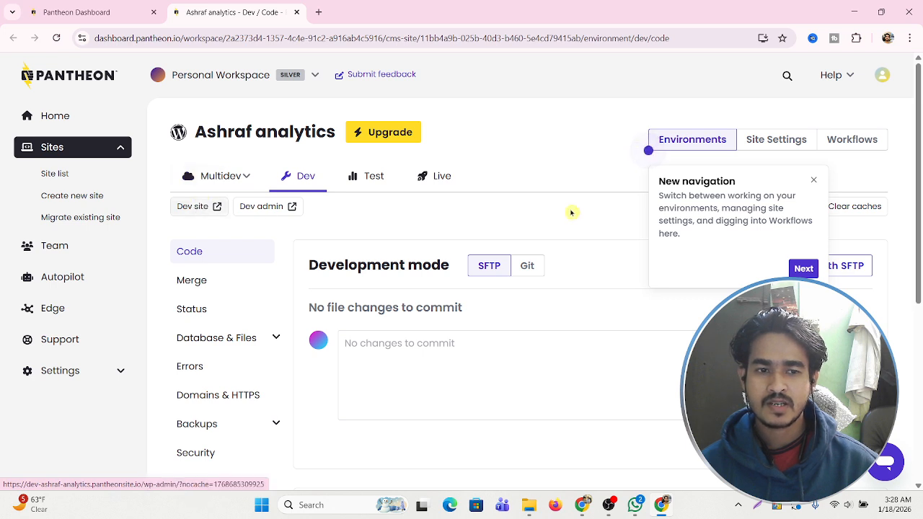
left_click(803, 268)
left_click(878, 246)
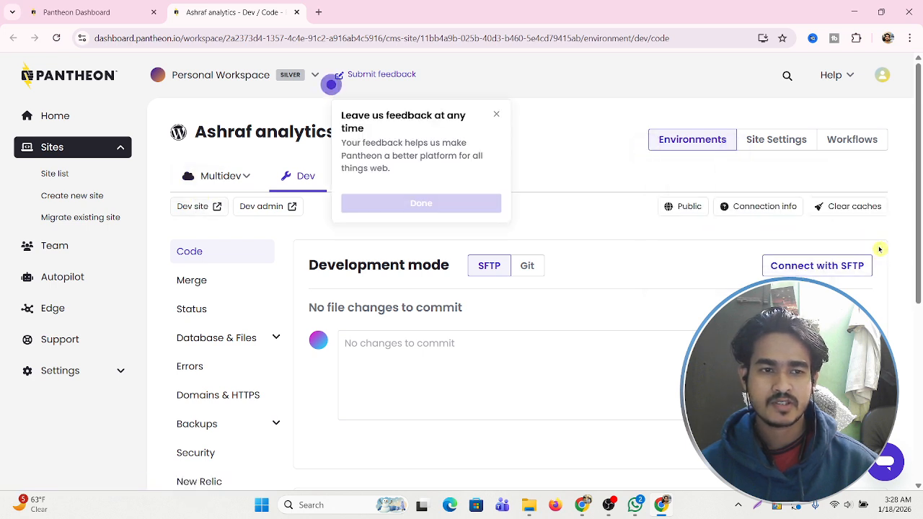
left_click(473, 204)
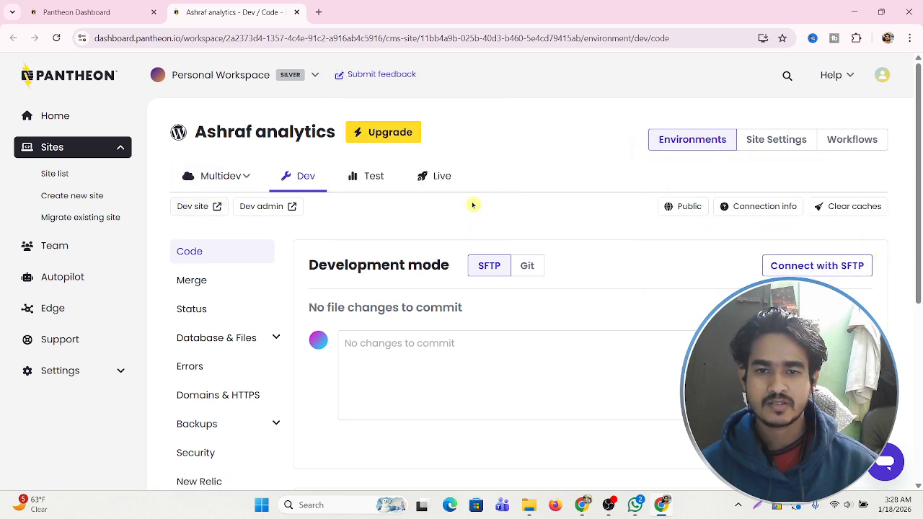
left_click(184, 209)
left_click(459, 360)
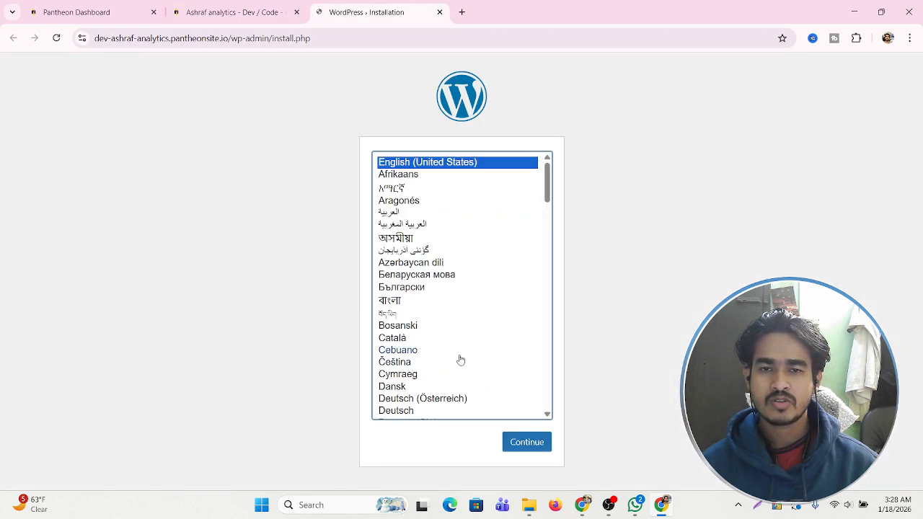
Keep English (United States), then enter the installation's Site Title and admin Username.
left_click(531, 443)
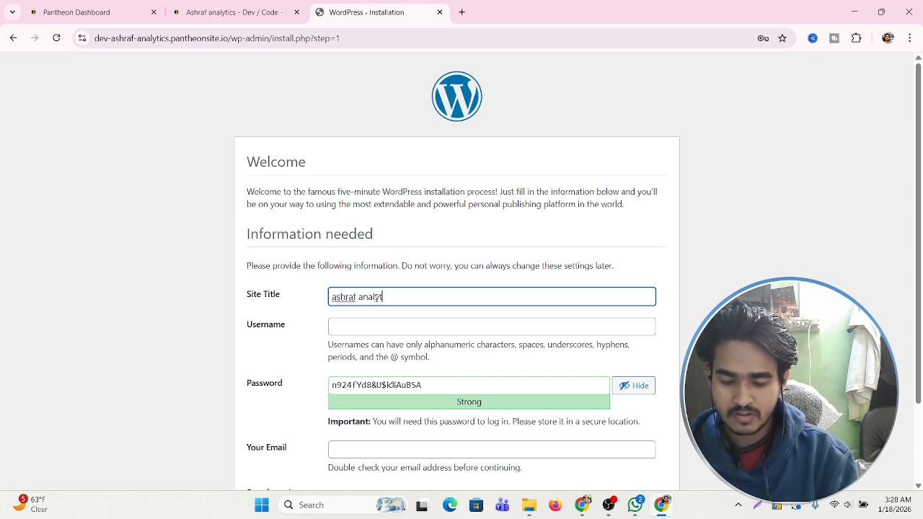
left_click(370, 326)
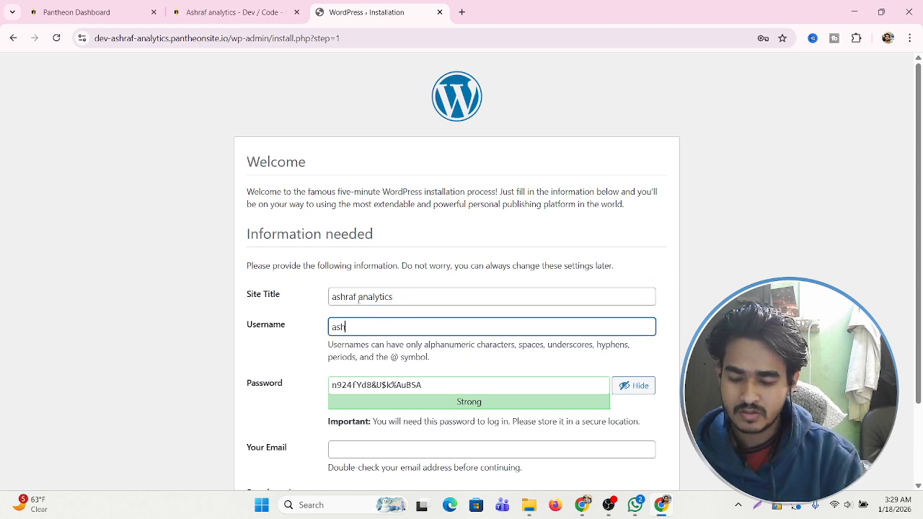
scroll(416, 312, "down", 2)
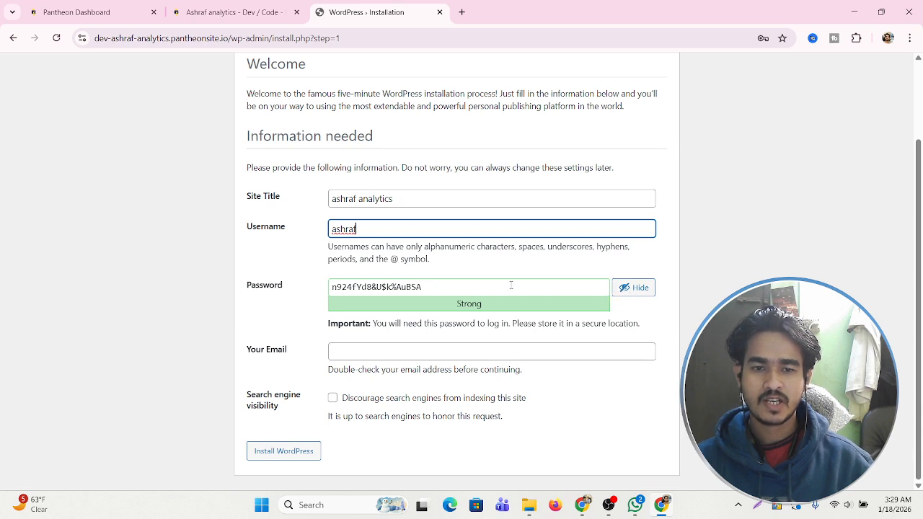
Copy the generated strong password into Google Translate after a 'password :' label.
triple_click(455, 286)
right_click(395, 287)
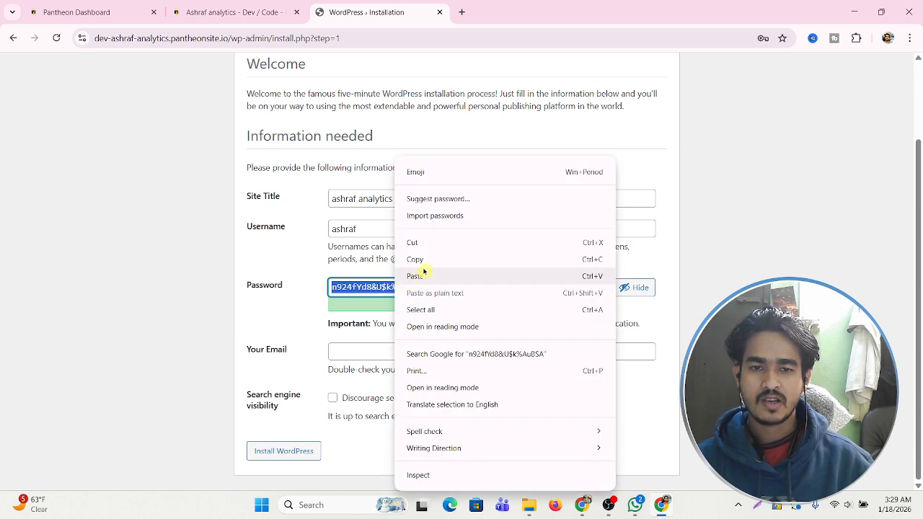
left_click(438, 261)
left_click(462, 11)
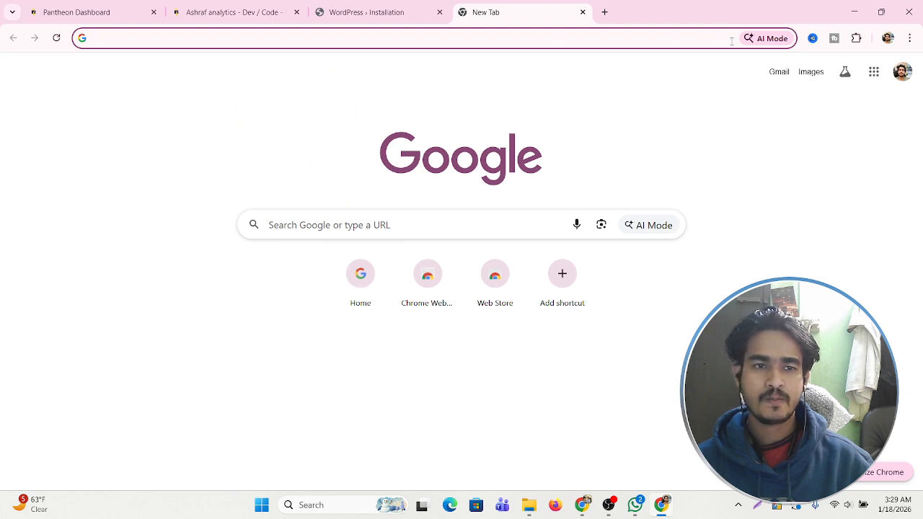
left_click(873, 71)
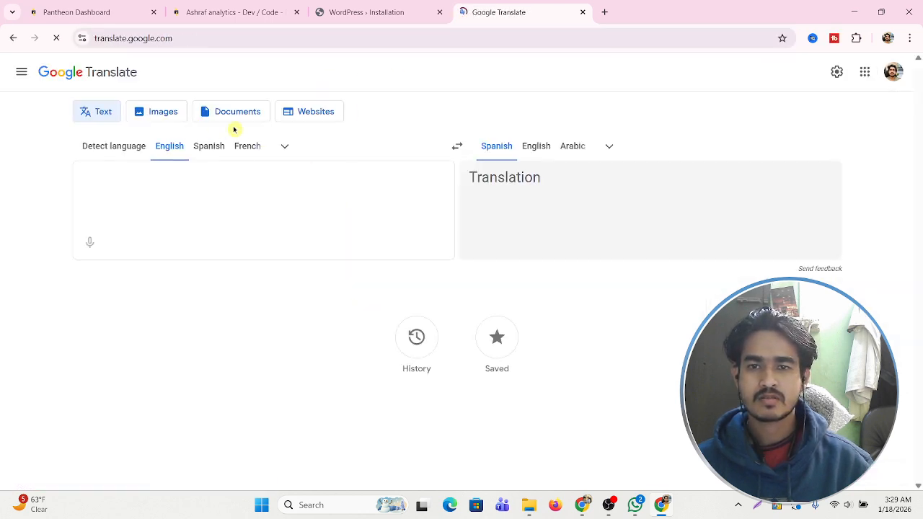
right_click(130, 180)
left_click(101, 178)
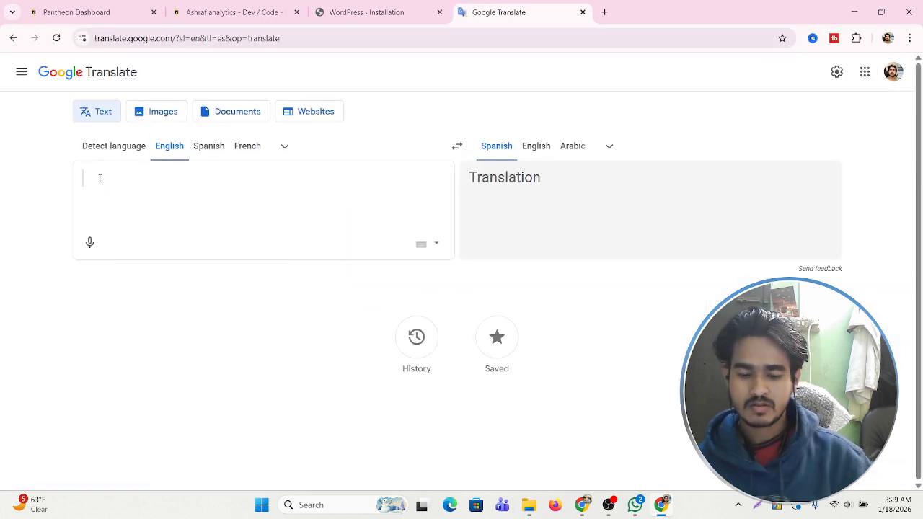
type("password")
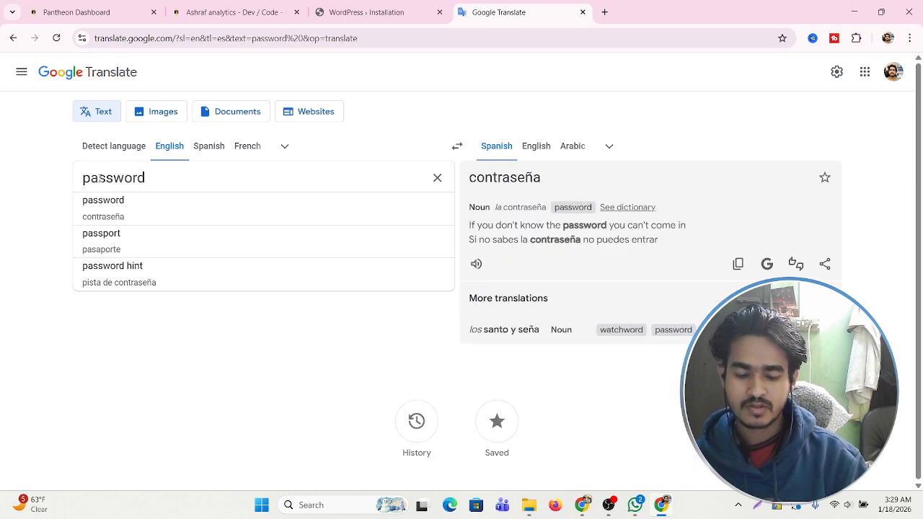
type(" :")
right_click(191, 180)
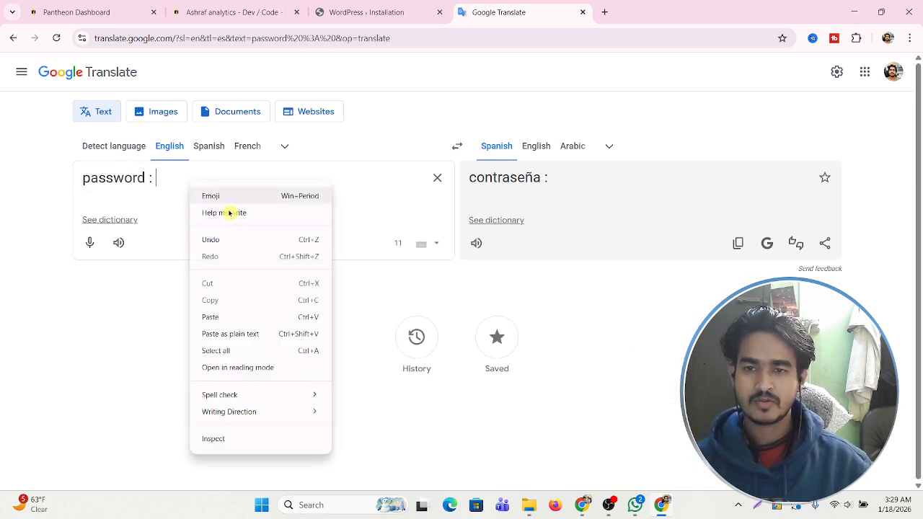
left_click(223, 317)
Copy the Google account e-mail and paste it into the form's Your Email field.
left_click(362, 10)
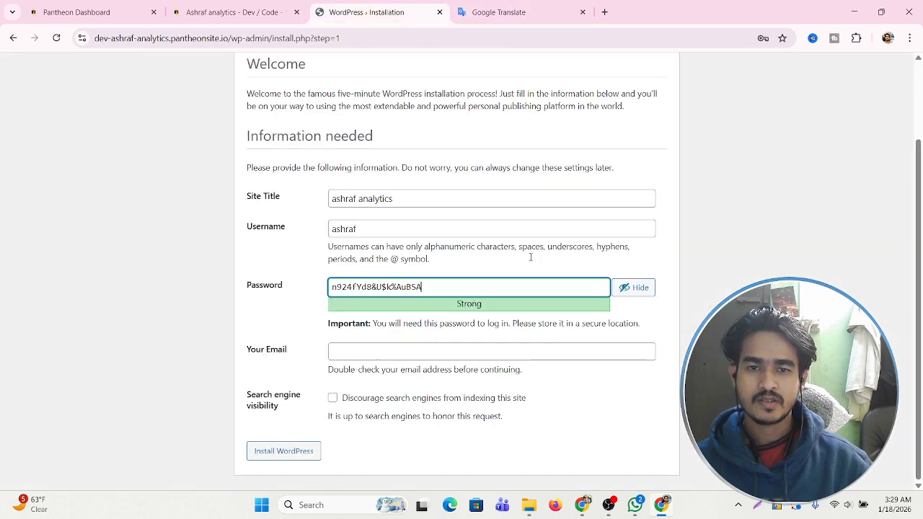
left_click(353, 352)
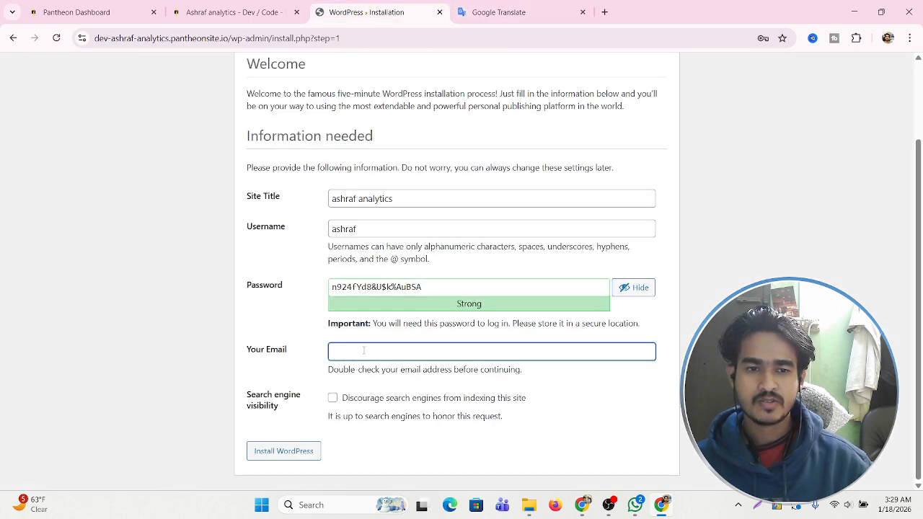
left_click(604, 12)
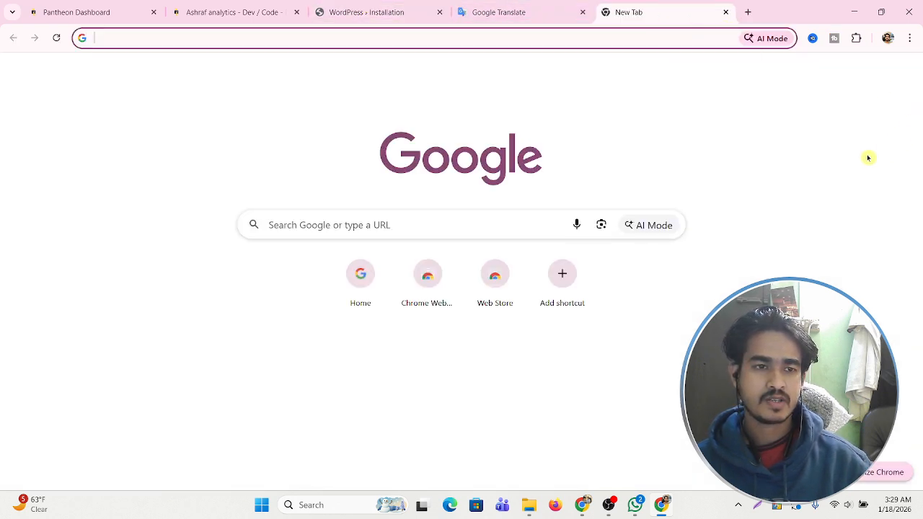
left_click(900, 71)
left_click_drag(743, 108, 837, 108)
right_click(778, 110)
left_click(677, 125)
left_click(385, 13)
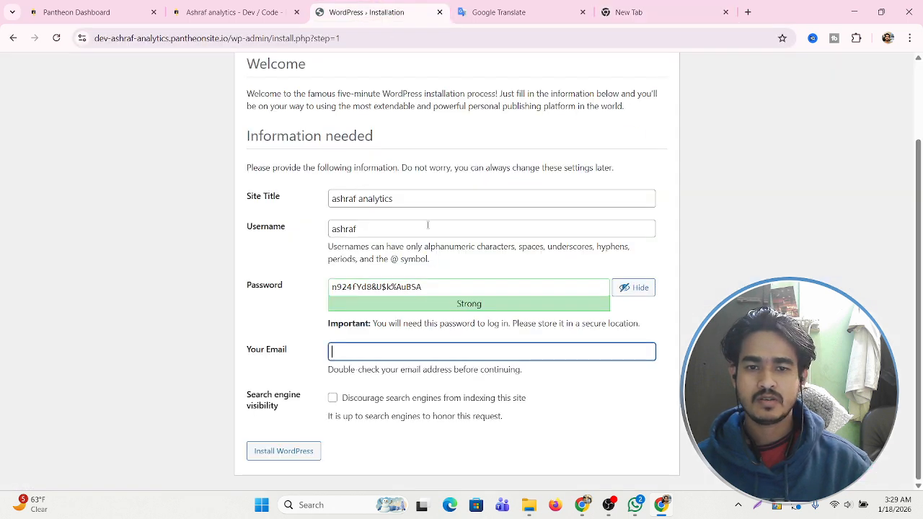
right_click(367, 365)
left_click(402, 210)
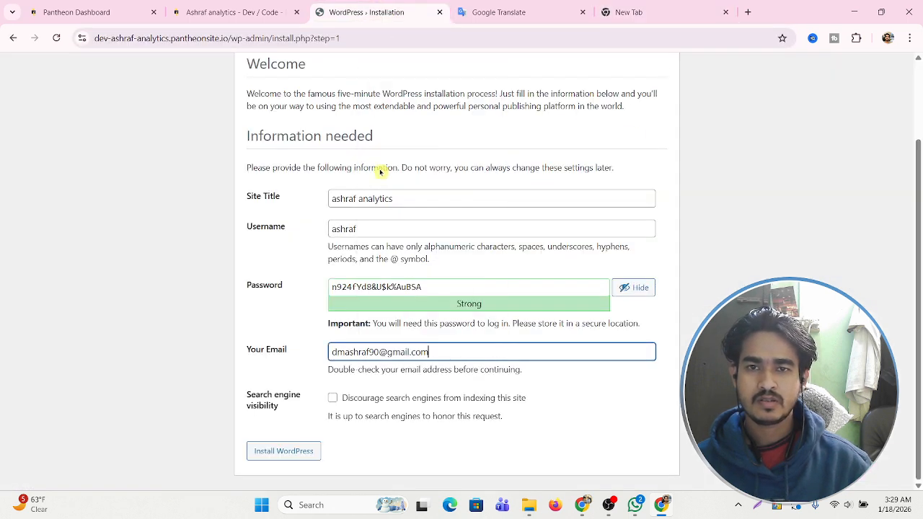
Add the account e-mail to the Google Translate notes below the saved password.
left_click(499, 13)
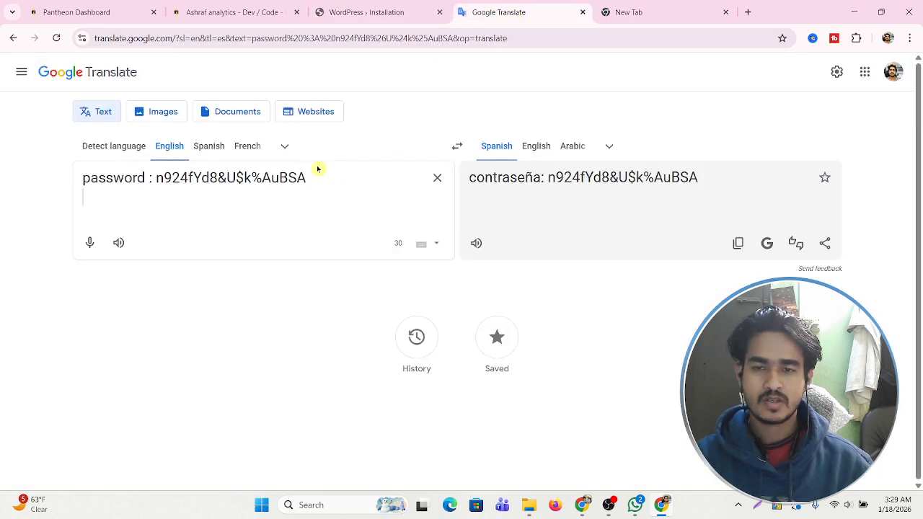
key("Return")
key("Return")
right_click(88, 202)
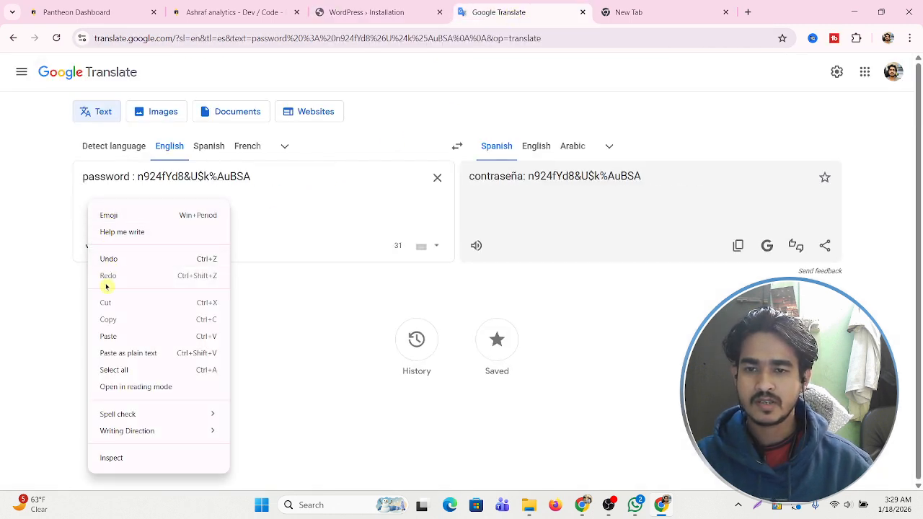
left_click(87, 206)
right_click(87, 207)
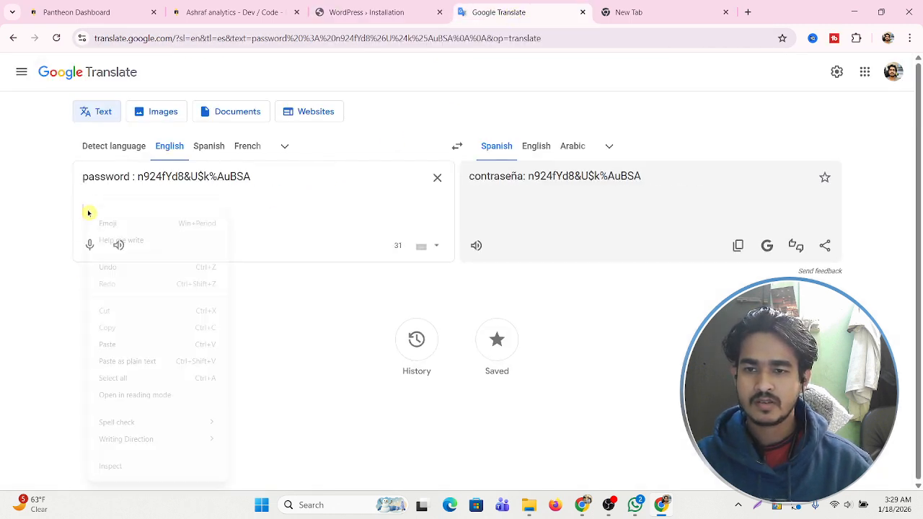
left_click(114, 342)
Rework the Password field's contents, changing its first character to 'D'.
left_click(402, 12)
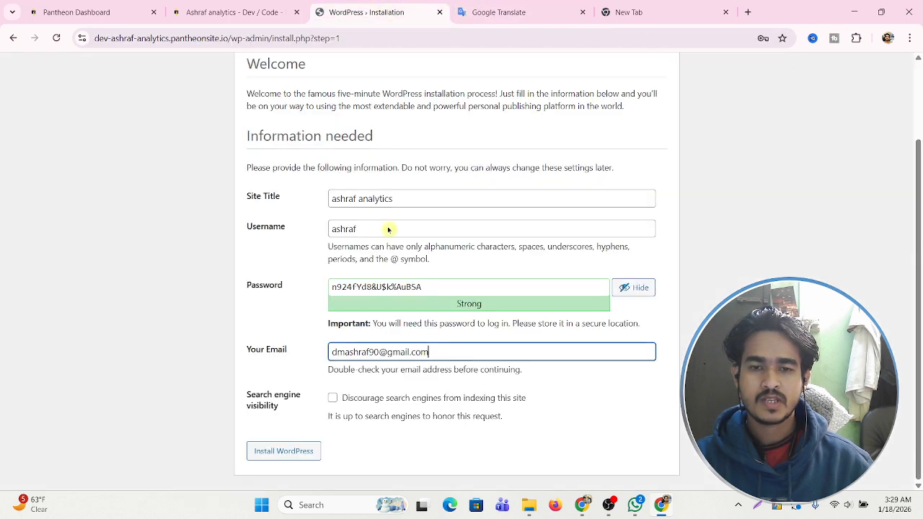
triple_click(429, 283)
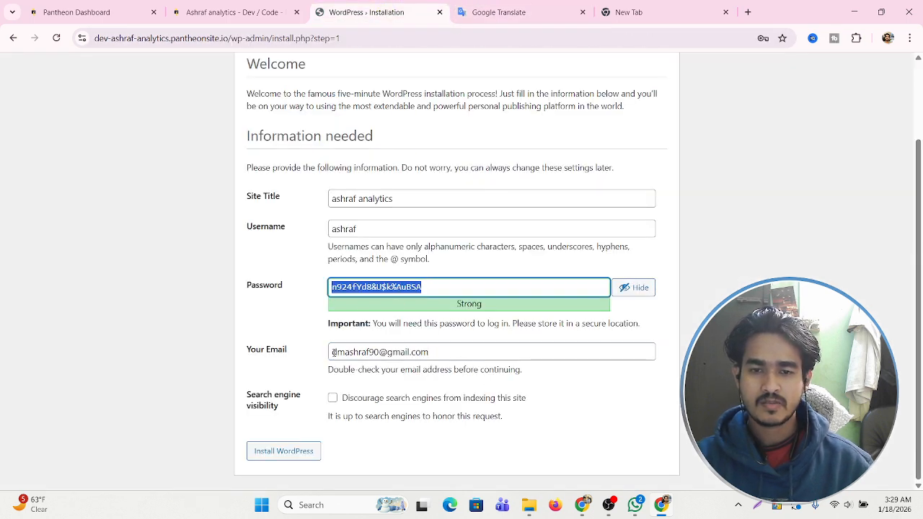
left_click_drag(333, 351, 350, 352)
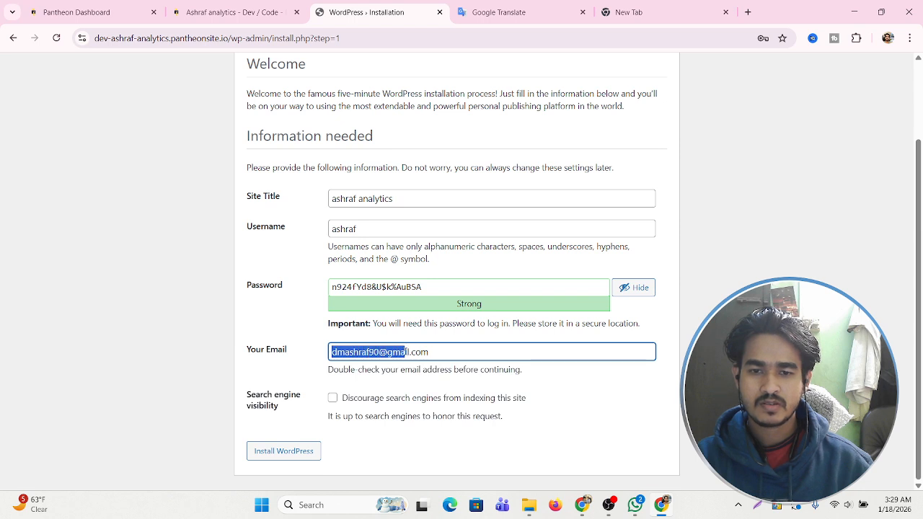
right_click(406, 352)
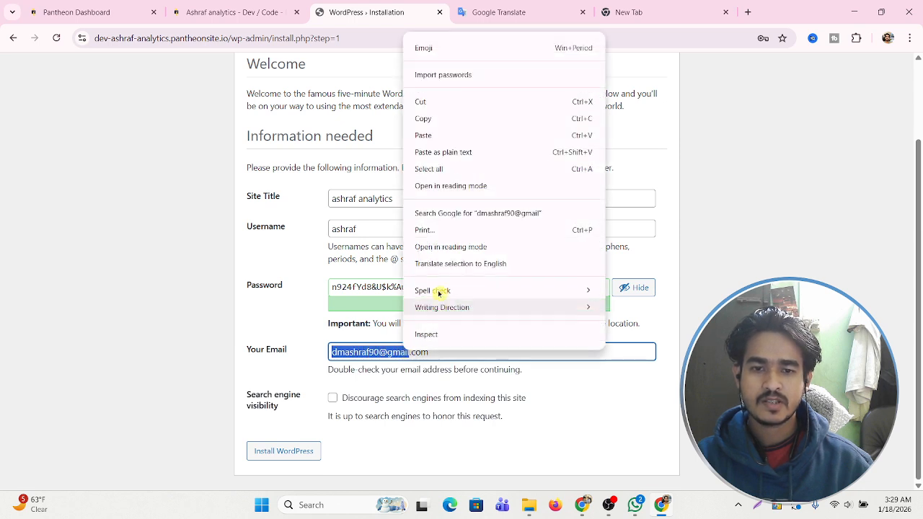
left_click(459, 122)
triple_click(440, 290)
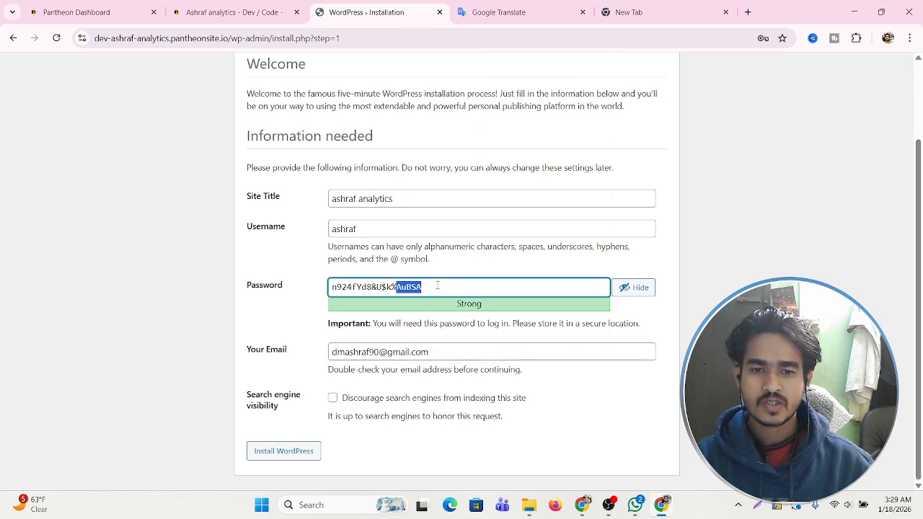
right_click(387, 287)
left_click(425, 278)
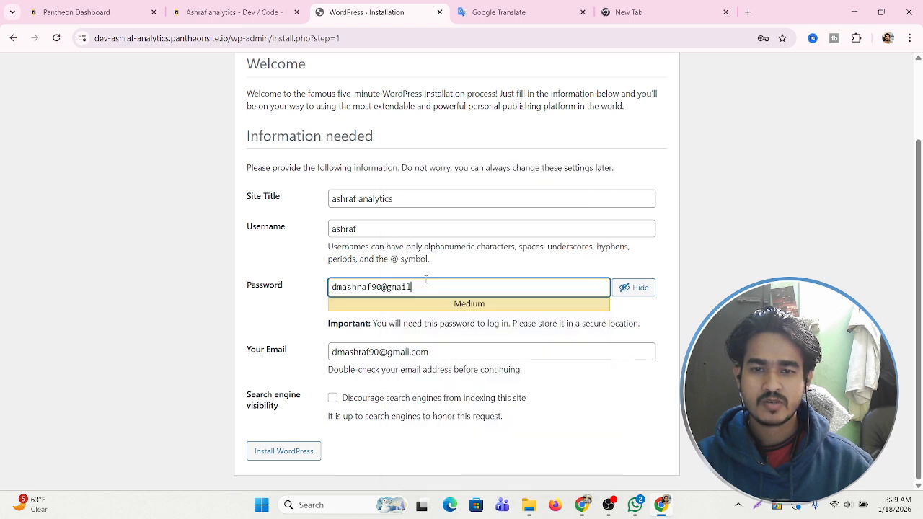
left_click(546, 371)
left_click_drag(434, 285, 332, 287)
left_click(376, 286)
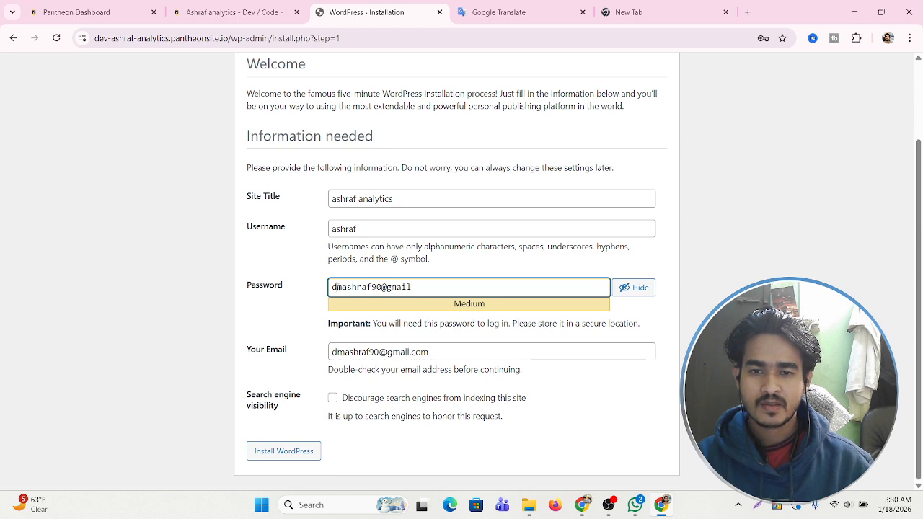
key("BackSpace")
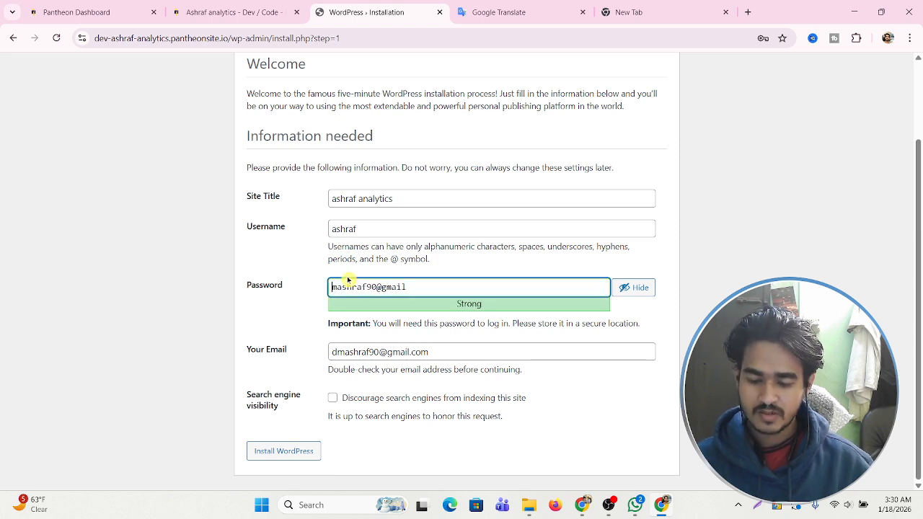
type("D")
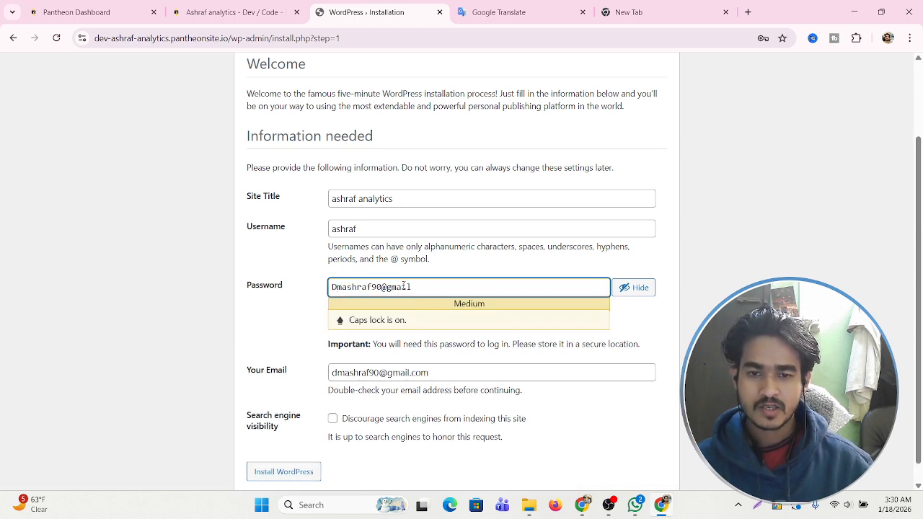
key("ctrl+a")
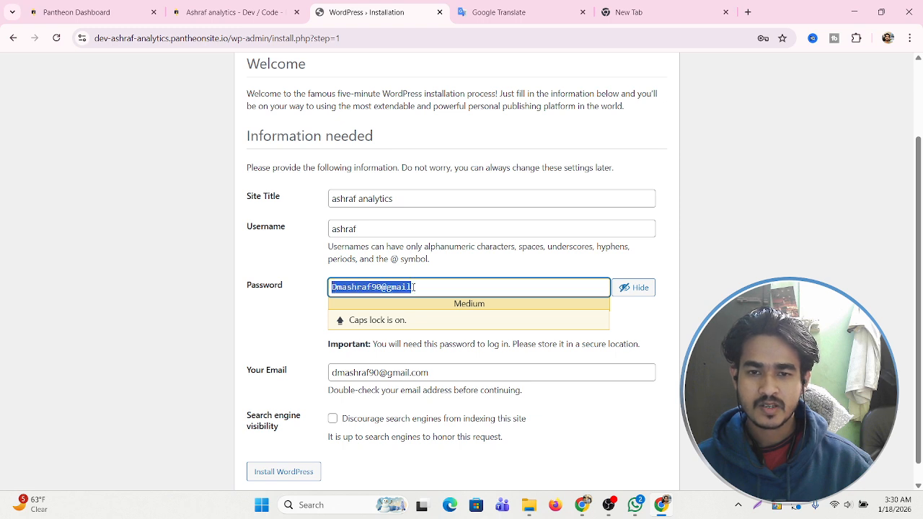
Paste the password saved in Google Translate into the Password field and discourage search-engine indexing.
left_click(498, 12)
left_click_drag(251, 175, 150, 177)
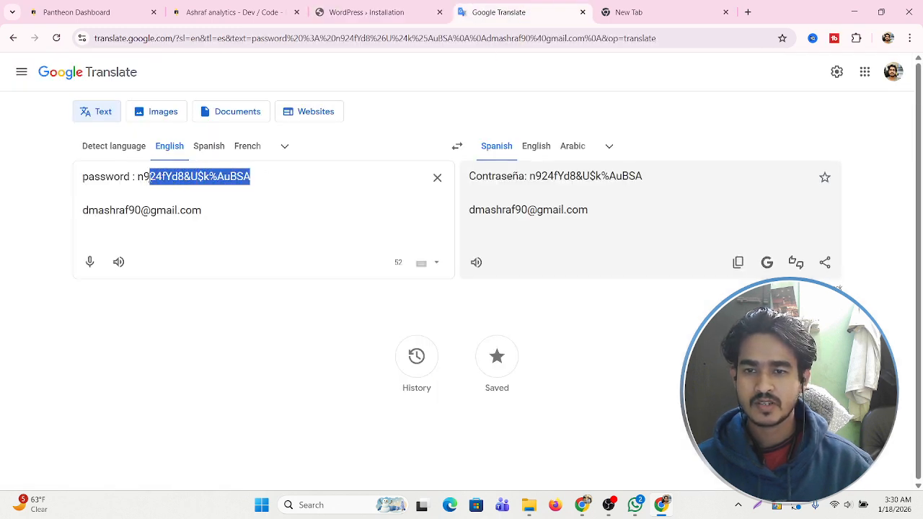
right_click(153, 179)
left_click(189, 255)
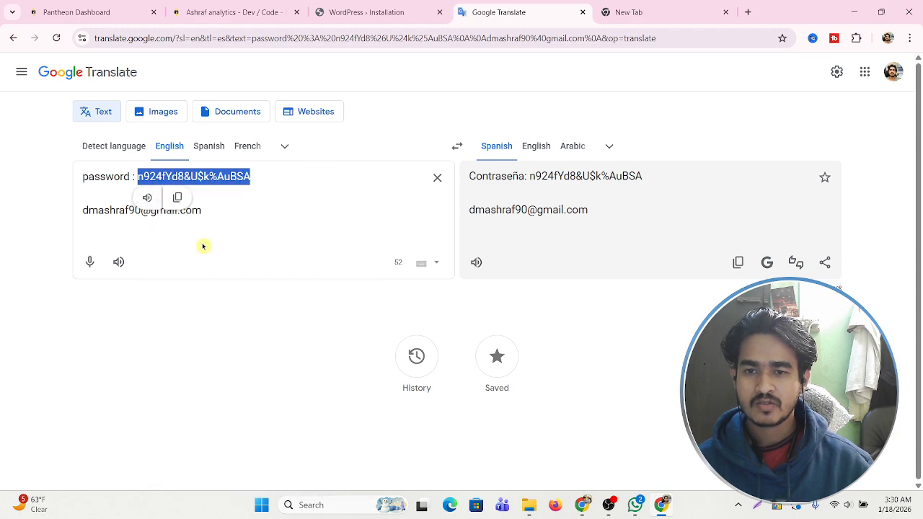
left_click(376, 11)
right_click(394, 287)
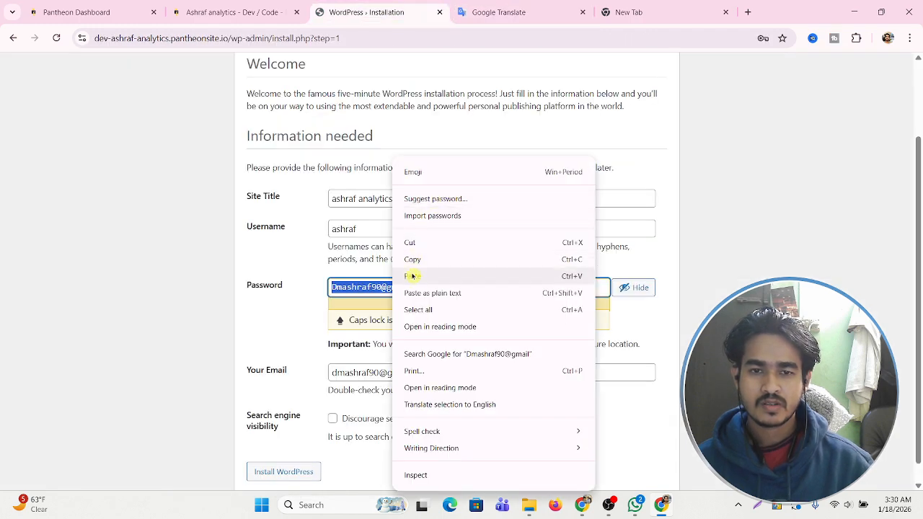
left_click(419, 278)
left_click(311, 314)
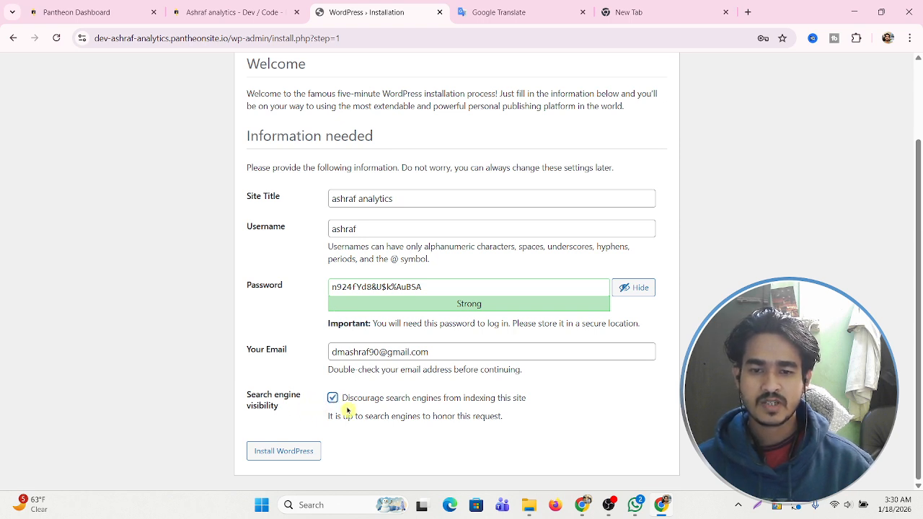
Install WordPress, save the login in Chrome, and log in with the autofilled credentials.
left_click(288, 454)
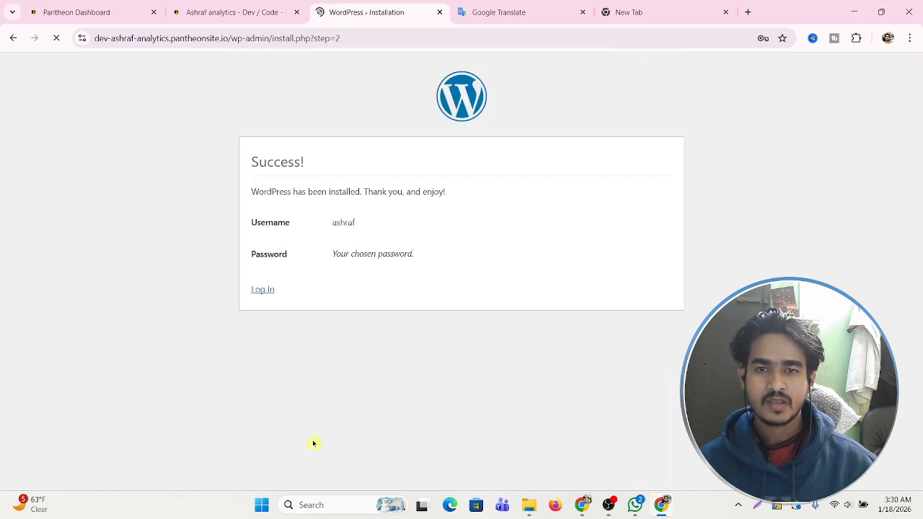
left_click(721, 228)
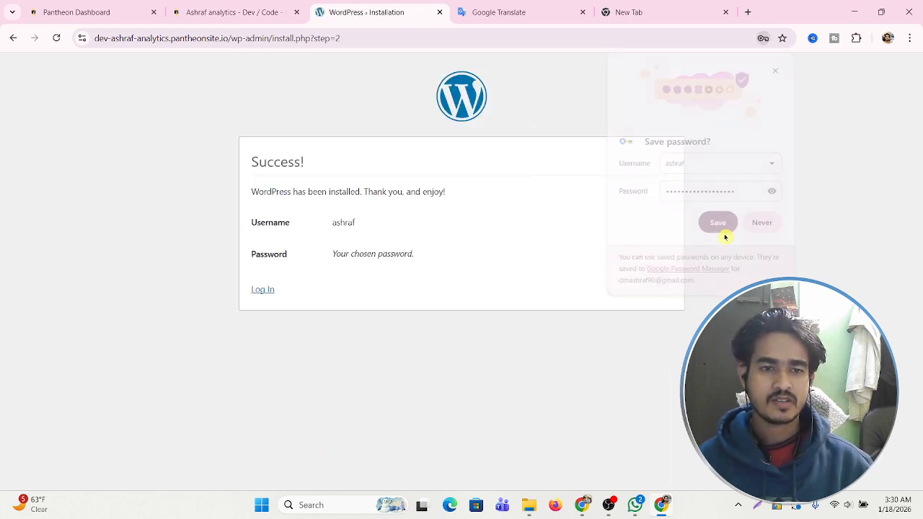
left_click(264, 289)
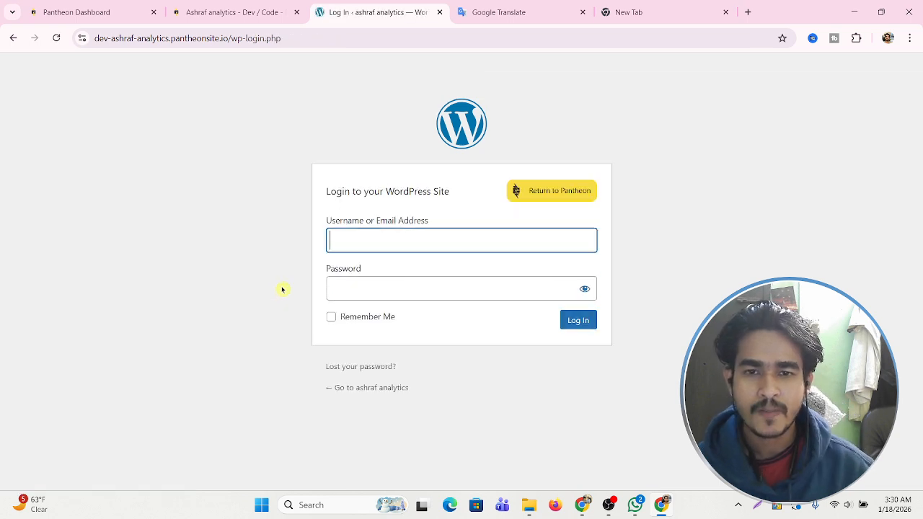
left_click(574, 325)
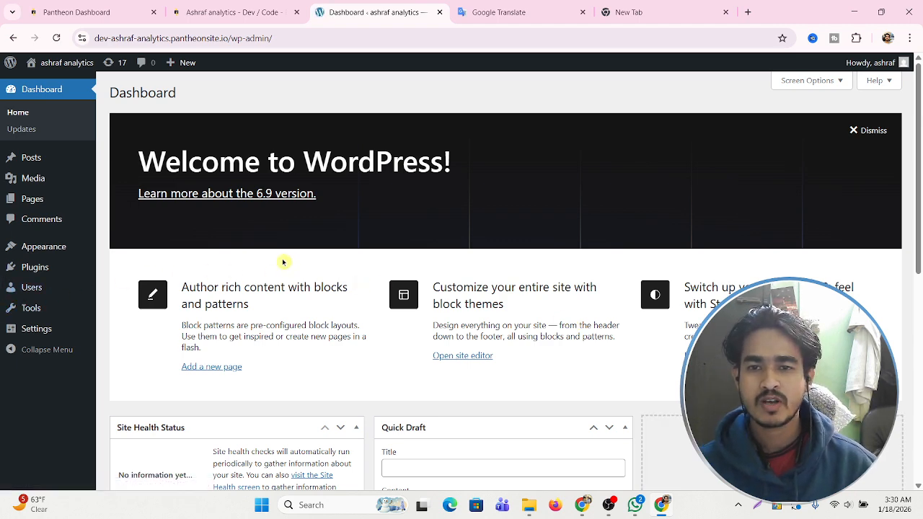
Bulk-delete the Akismet and Hello Dolly plugins from the Plugins page.
scroll(284, 259, "down", 3)
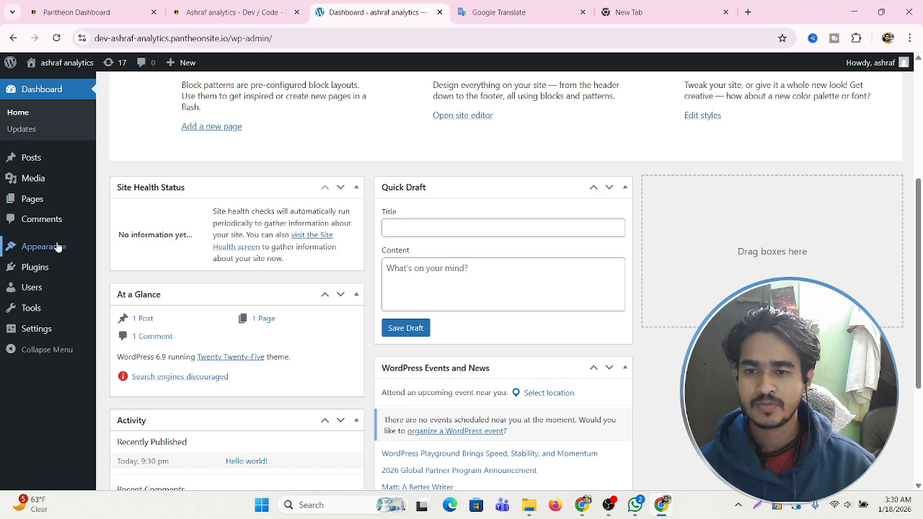
mouse_move(41, 273)
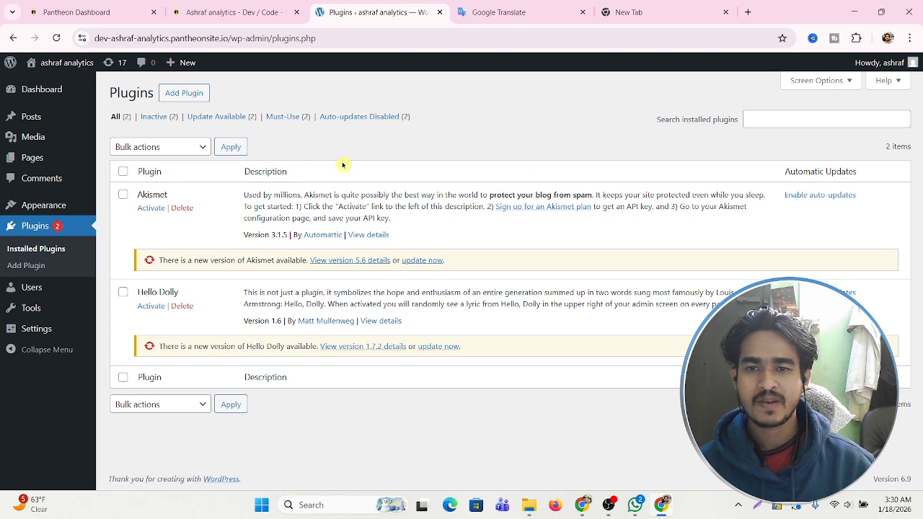
left_click(124, 195)
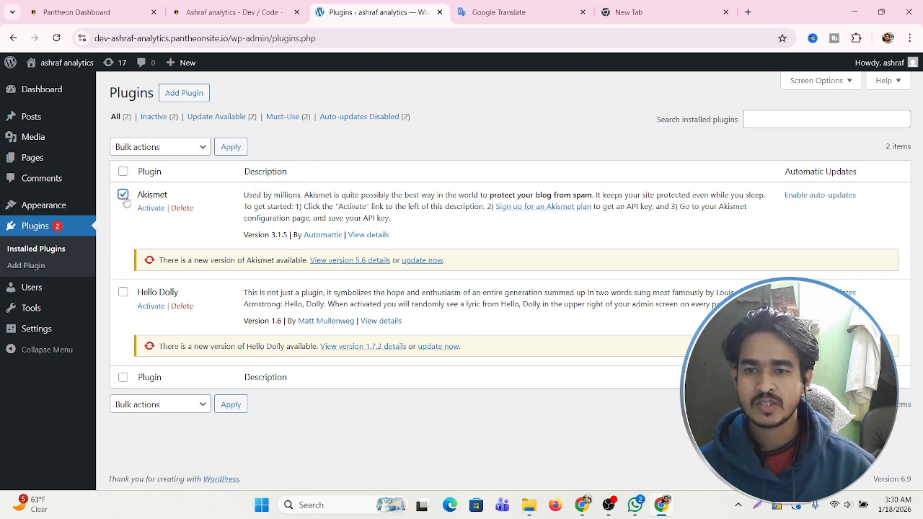
left_click(122, 292)
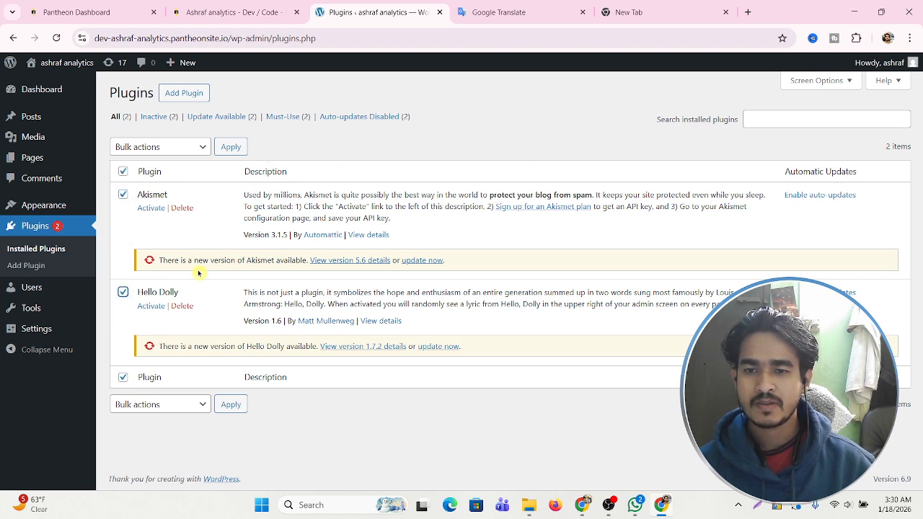
left_click(193, 148)
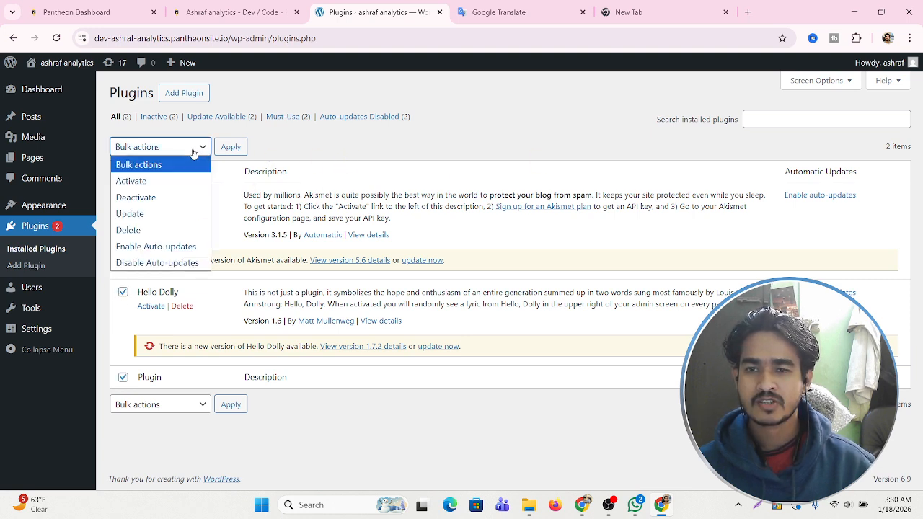
left_click(160, 231)
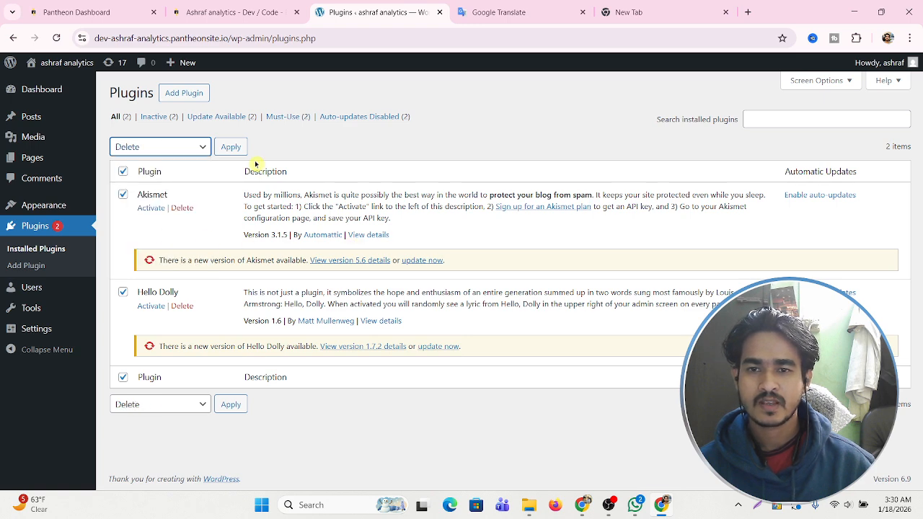
left_click(237, 147)
left_click(512, 135)
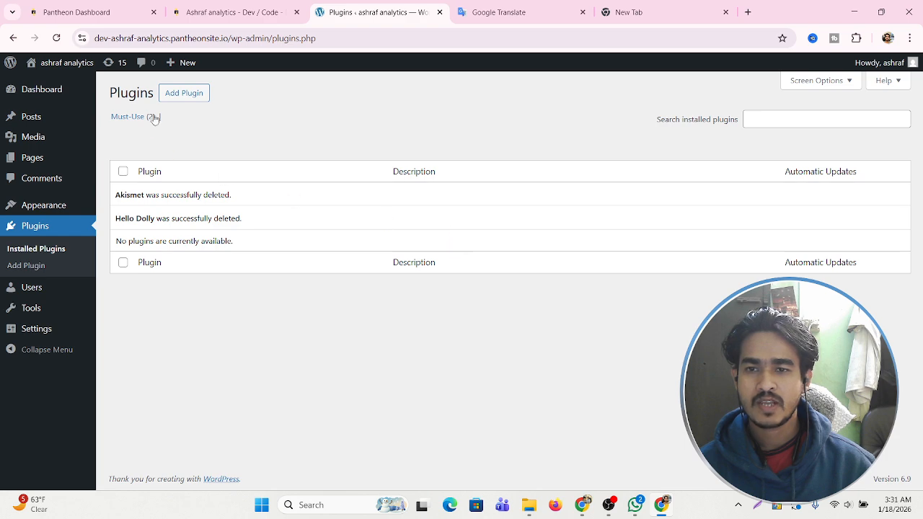
left_click(193, 96)
Search plugins for 'Starter', then install and activate Starter Templates.
left_click(697, 147)
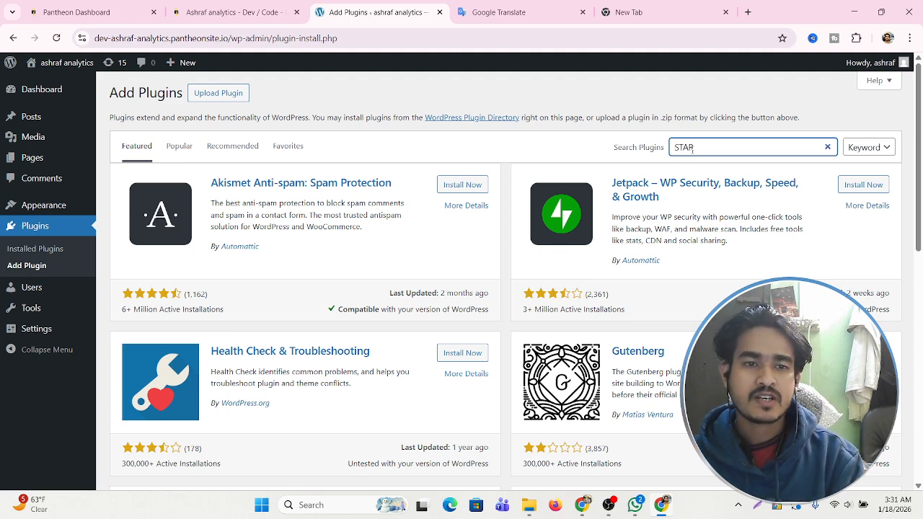
type("STAR")
key("BackSpace")
key("BackSpace")
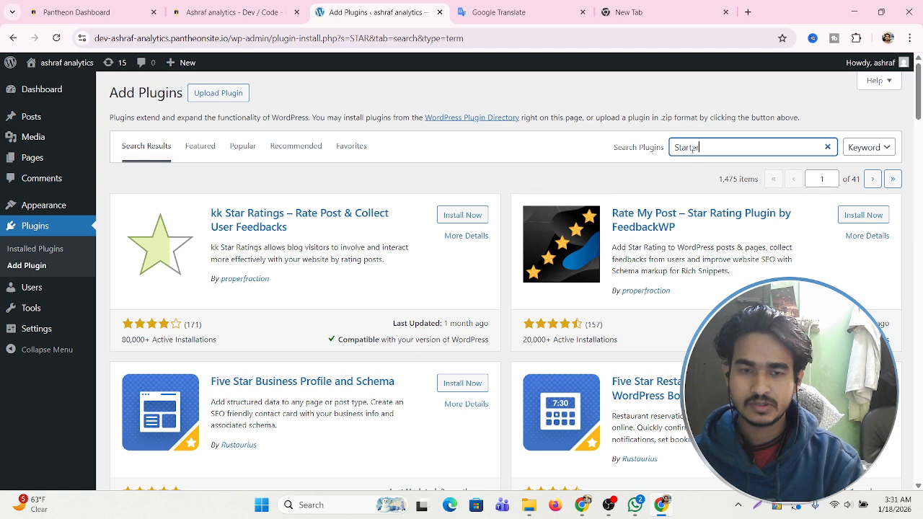
type("arter")
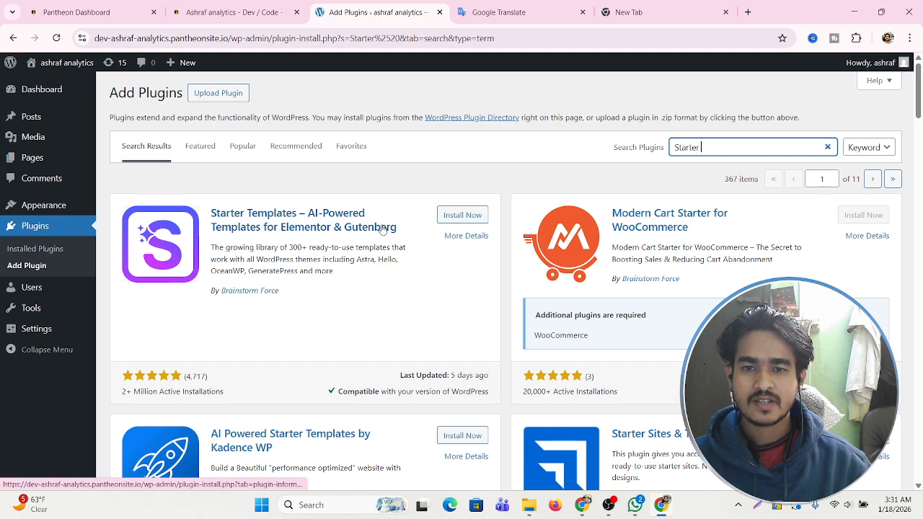
left_click(446, 217)
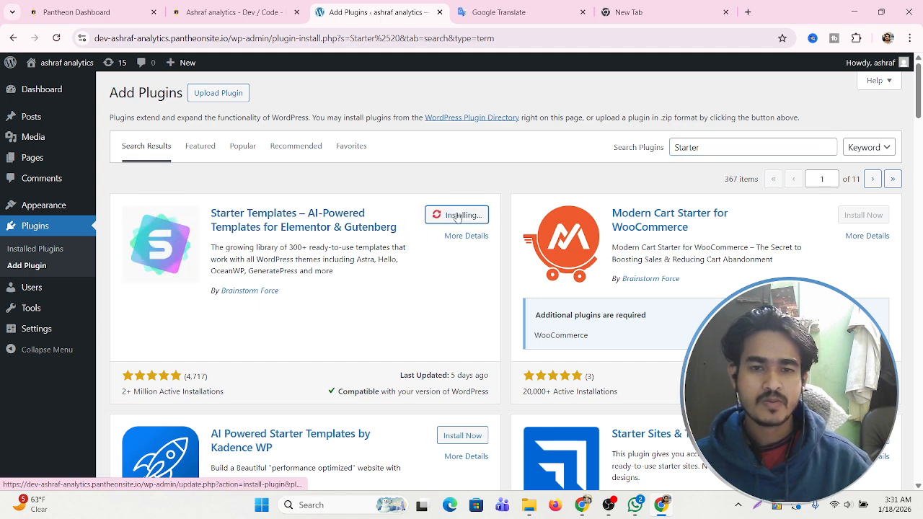
left_click(609, 504)
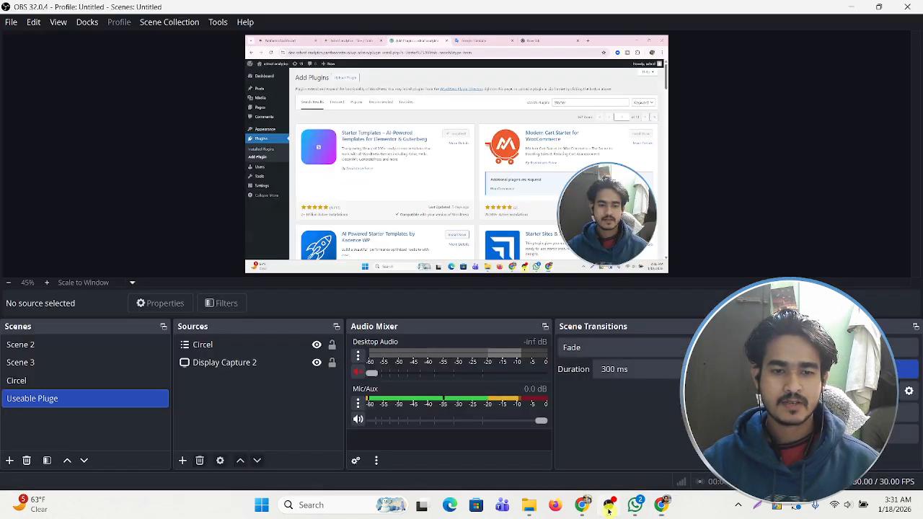
left_click(661, 506)
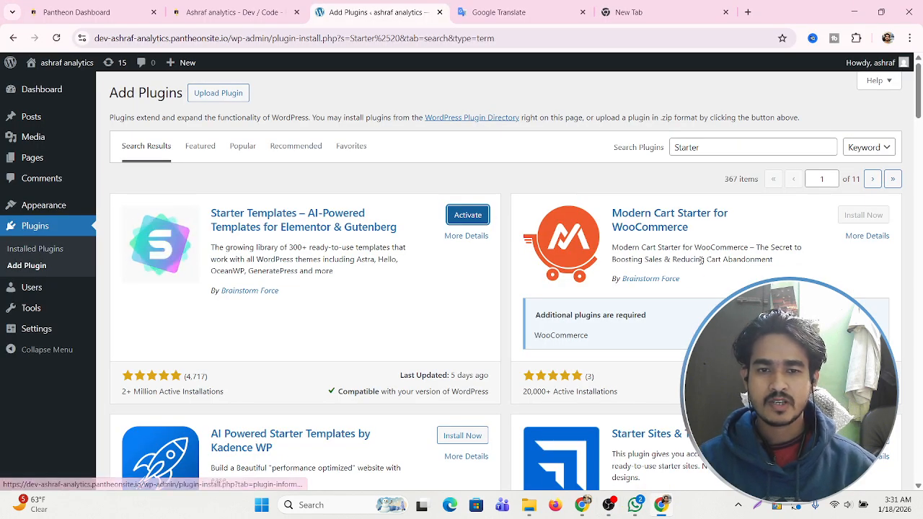
left_click(468, 215)
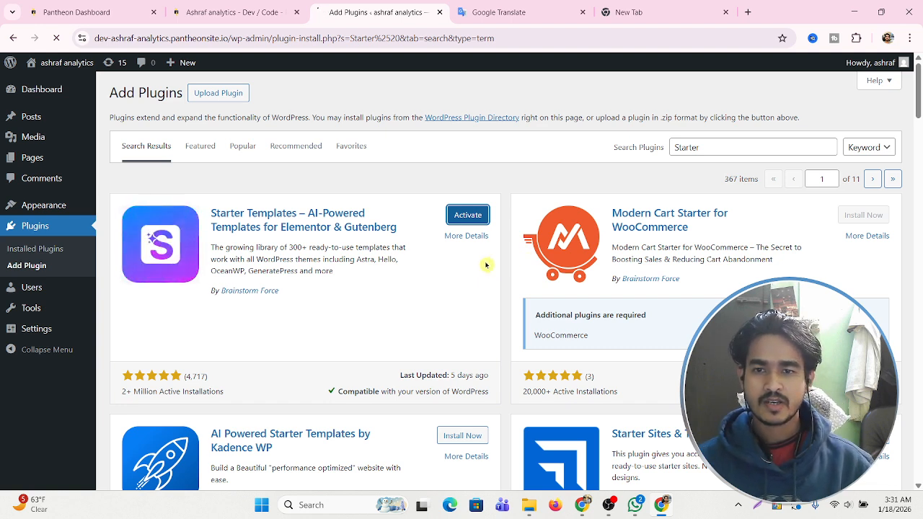
Search for 'conditional payment', then install and activate Conditional Payments for WooCommerce.
left_click(698, 148)
double_click(698, 147)
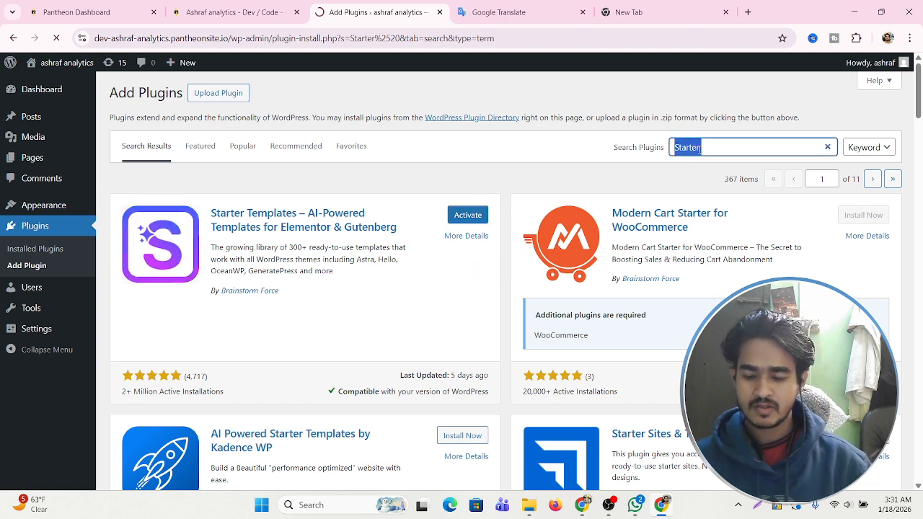
type("conditional")
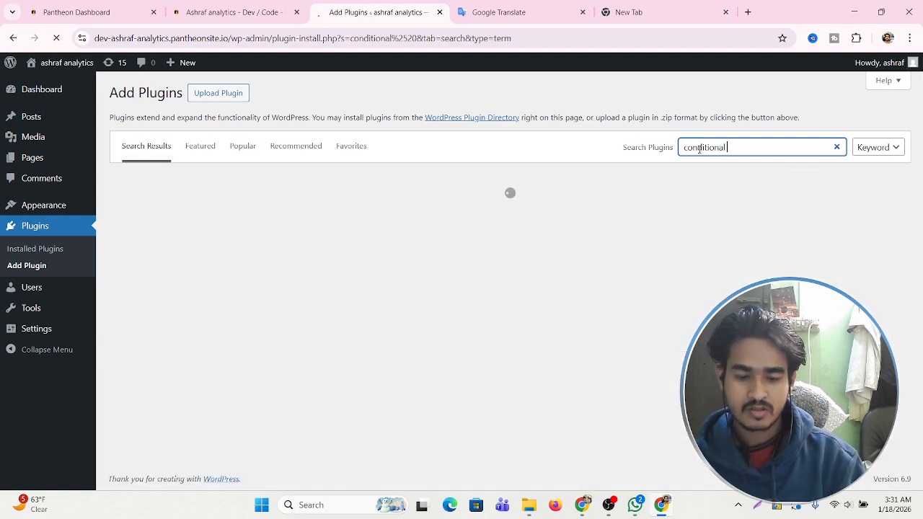
type(" payment")
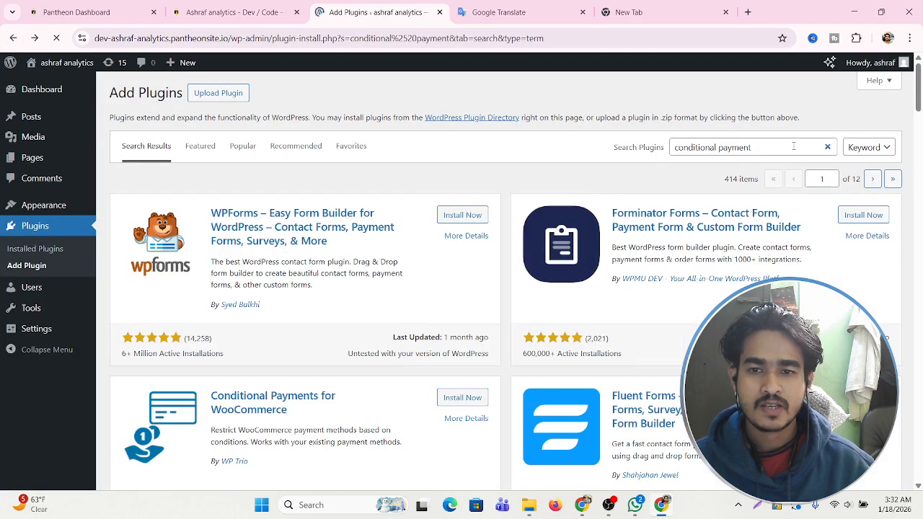
scroll(269, 314, "down", 1)
left_click(464, 338)
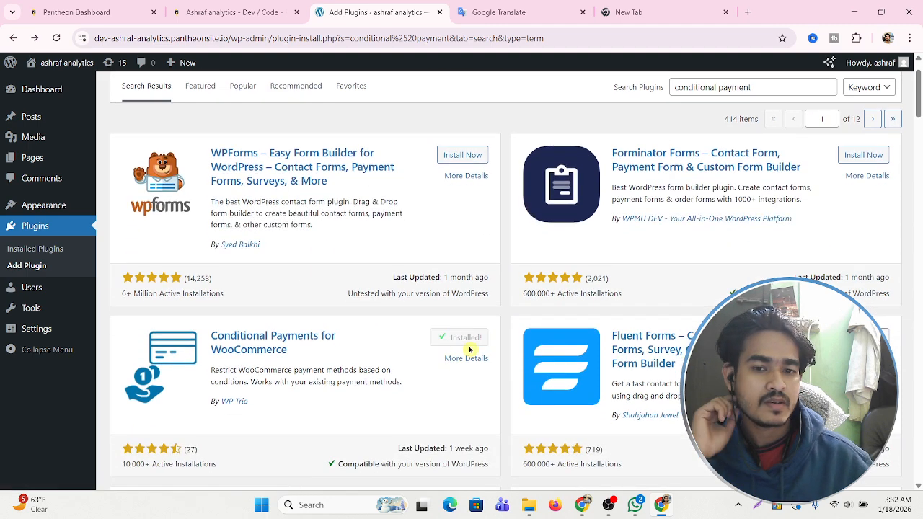
left_click(467, 339)
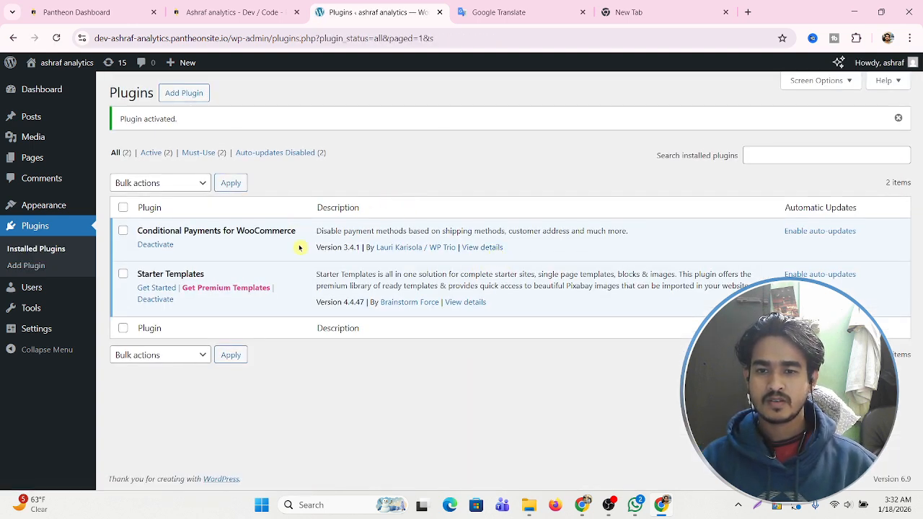
Go to Appearance > Themes and scroll through the Popular themes on the Add Themes page.
mouse_move(52, 102)
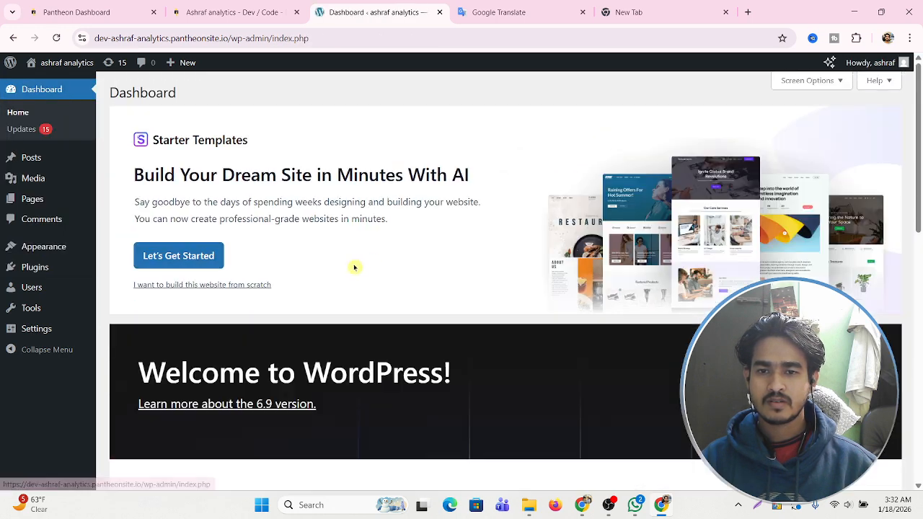
scroll(496, 235, "down", 1)
scroll(496, 236, "down", 2)
mouse_move(48, 249)
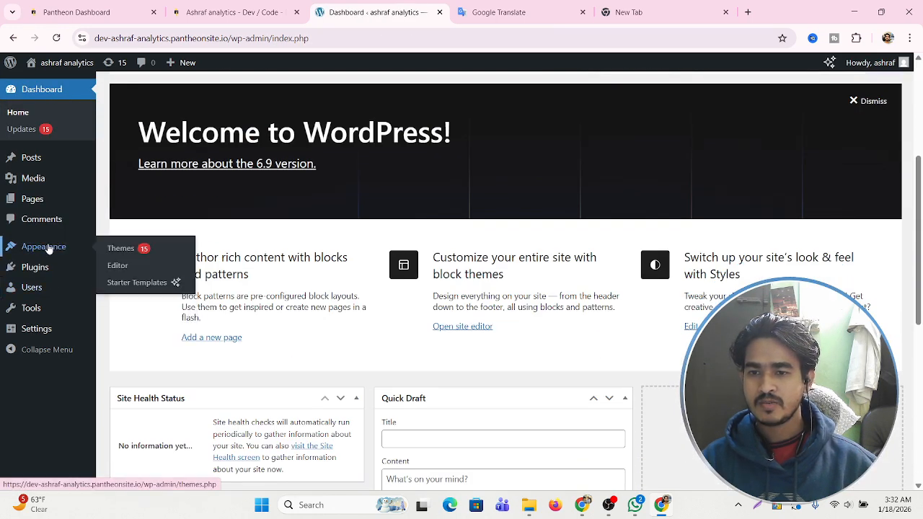
left_click(130, 249)
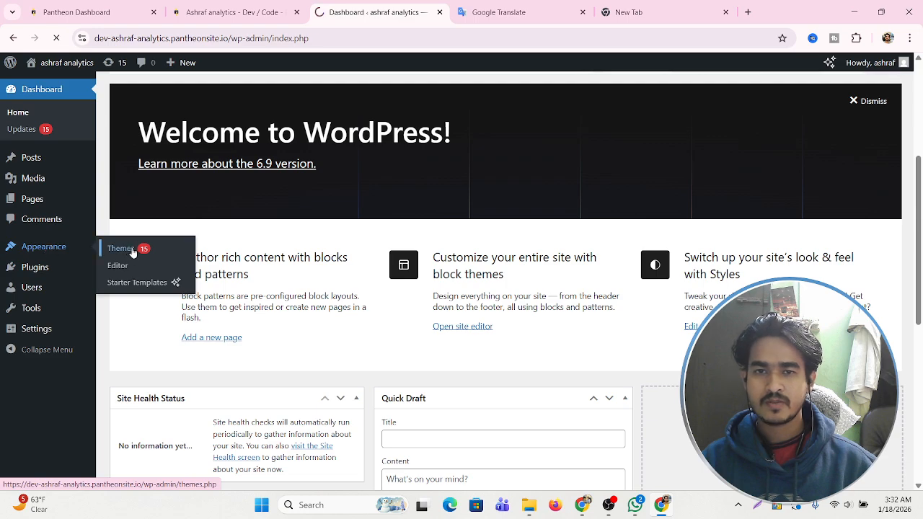
scroll(632, 245, "down", 1)
scroll(632, 246, "down", 4)
scroll(404, 245, "up", 6)
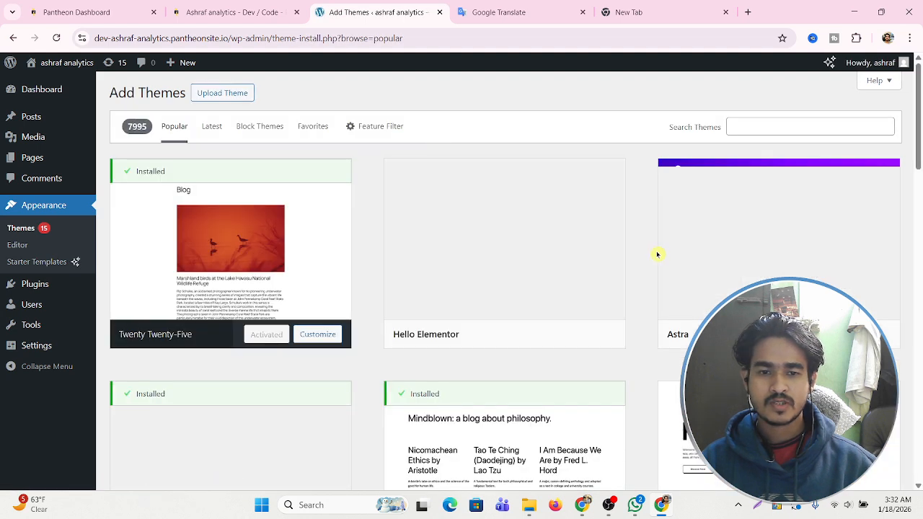
scroll(546, 269, "down", 2)
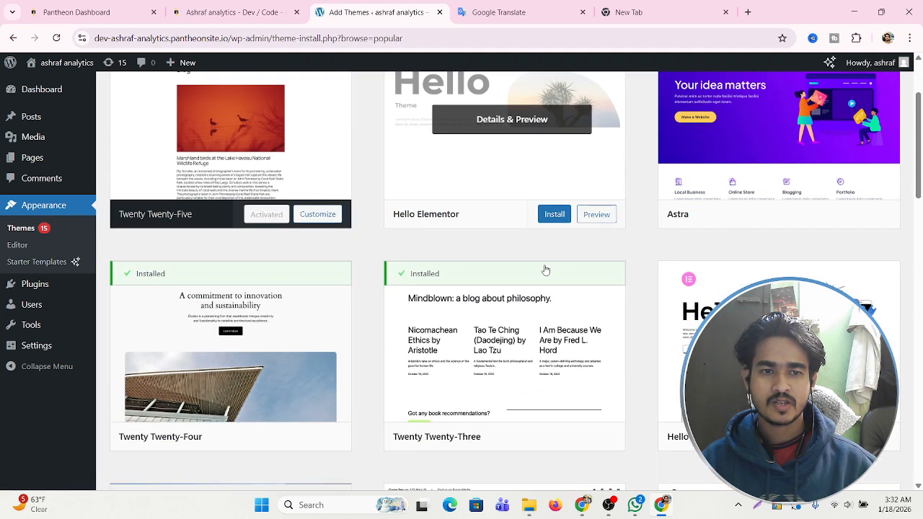
scroll(546, 269, "down", 5)
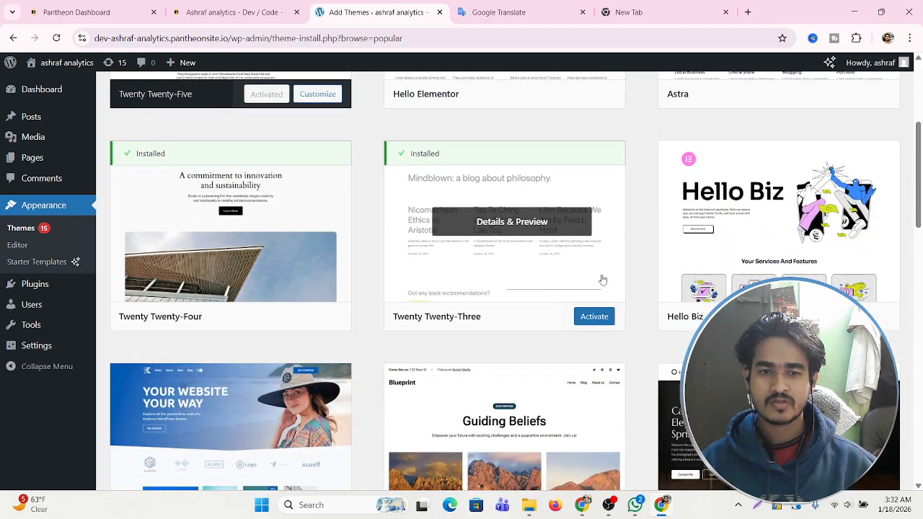
scroll(589, 280, "down", 13)
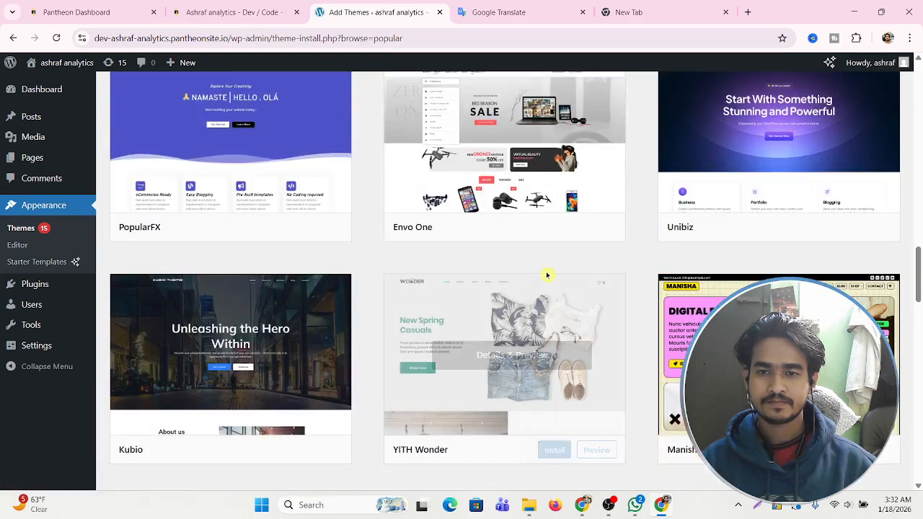
scroll(547, 276, "down", 7)
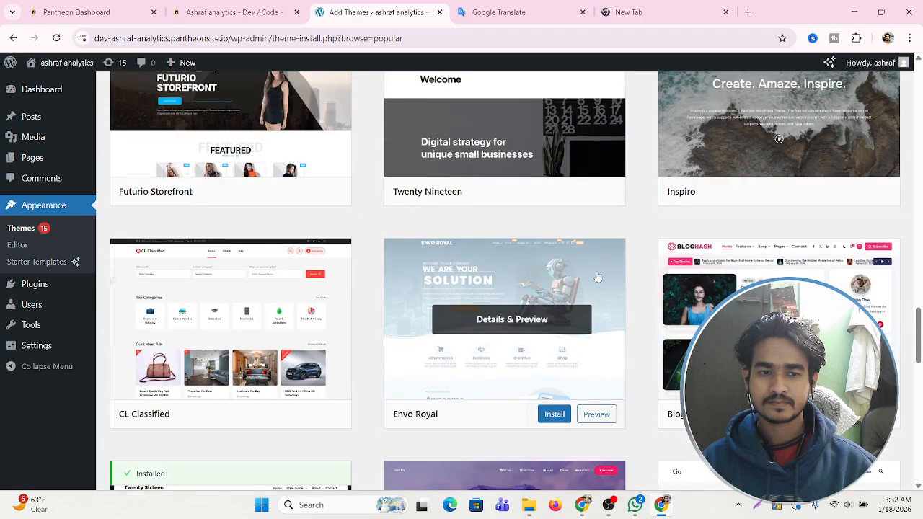
scroll(597, 276, "down", 13)
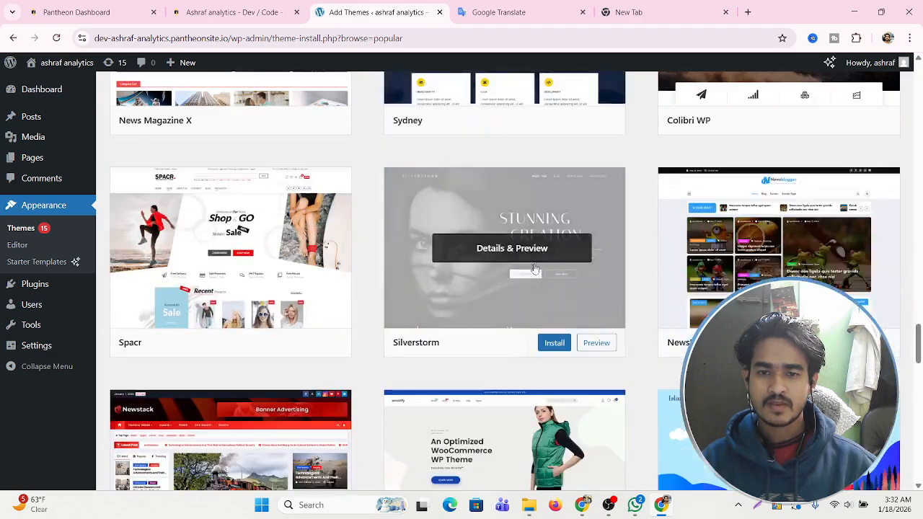
scroll(534, 269, "down", 10)
scroll(392, 272, "down", 8)
scroll(392, 270, "up", 18)
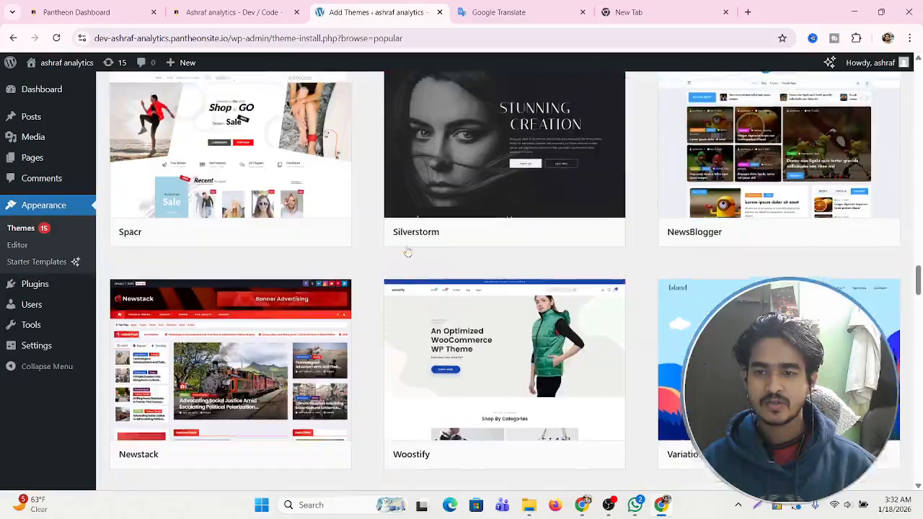
scroll(406, 250, "up", 20)
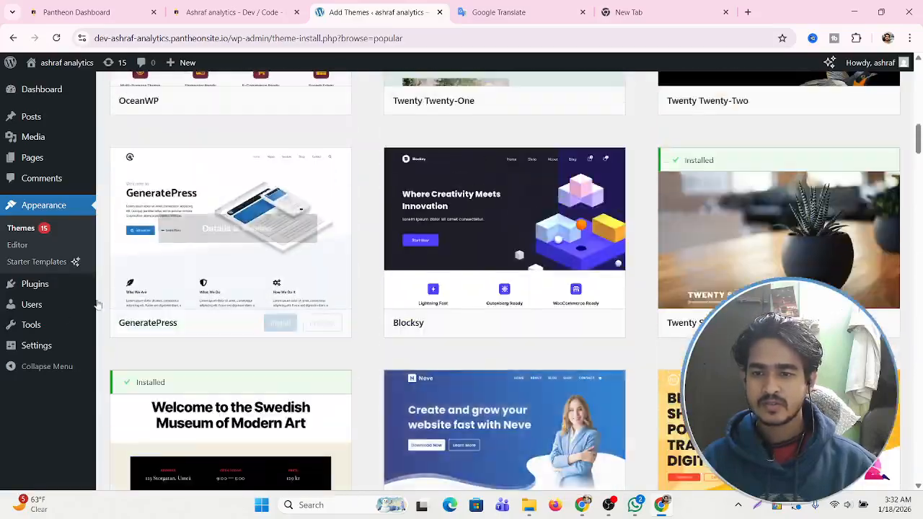
Launch Starter Templates using classic templates with the Block Editor as page builder.
left_click(46, 264)
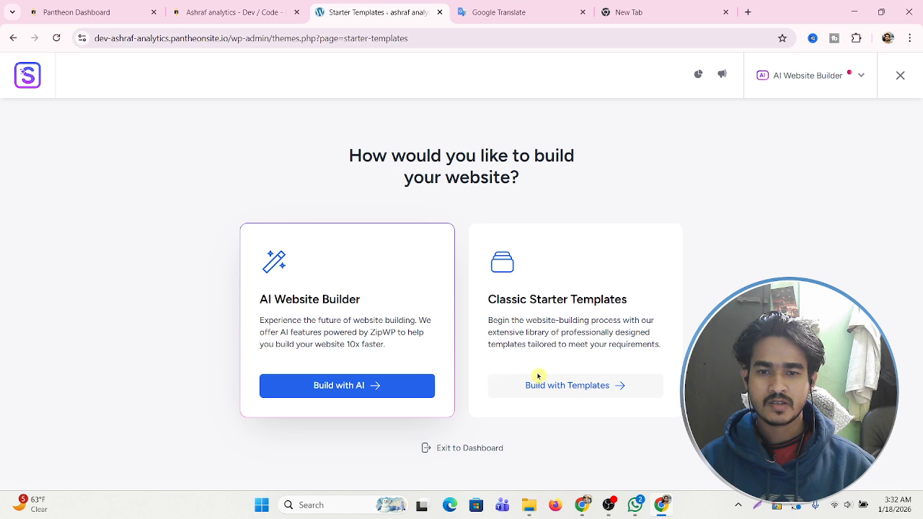
left_click(614, 392)
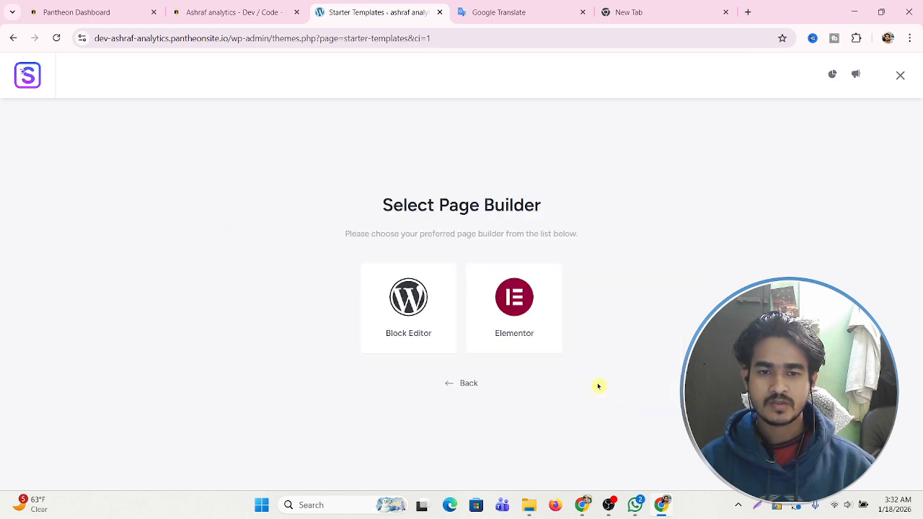
left_click(410, 303)
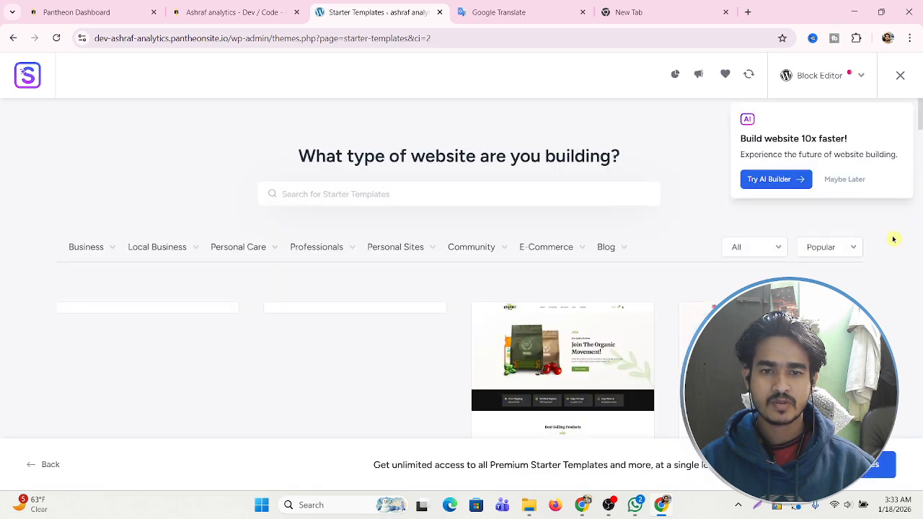
Dismiss the AI builder popup, browse the template gallery, and return to the top.
mouse_move(503, 256)
scroll(502, 256, "down", 2)
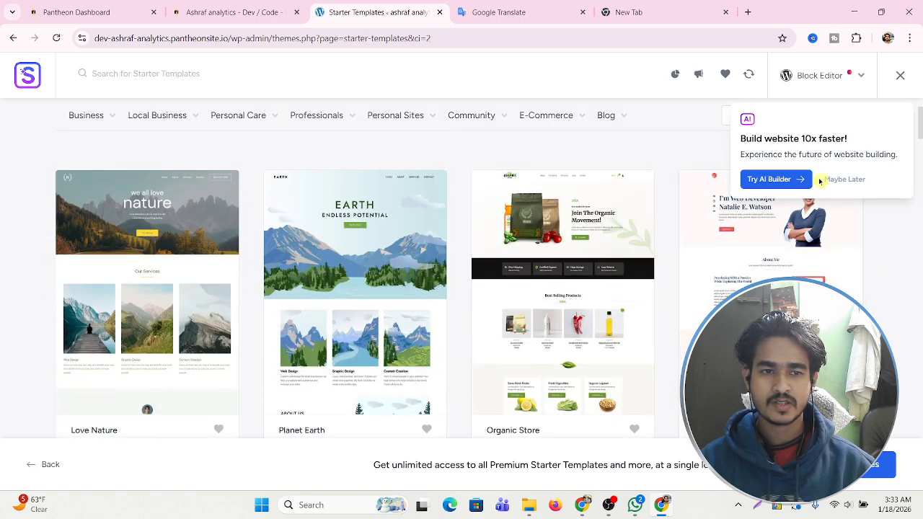
left_click(842, 179)
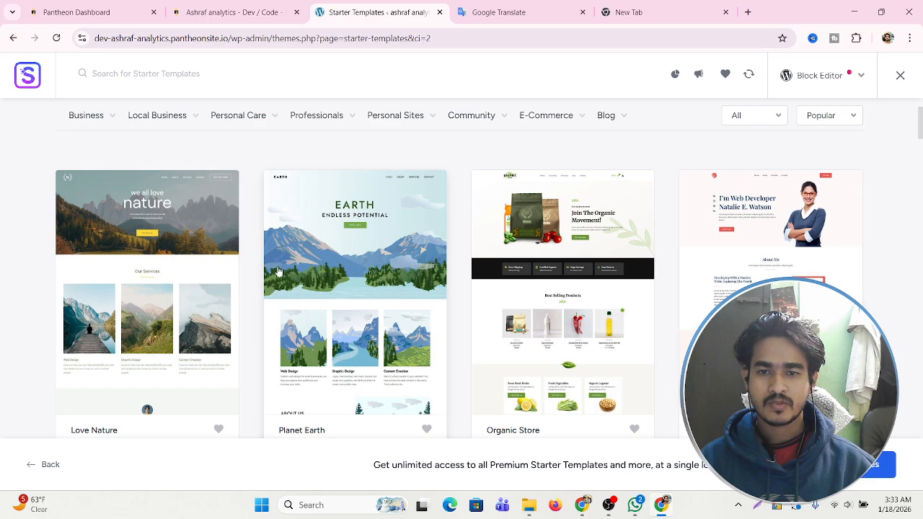
scroll(300, 269, "down", 3)
scroll(301, 269, "down", 10)
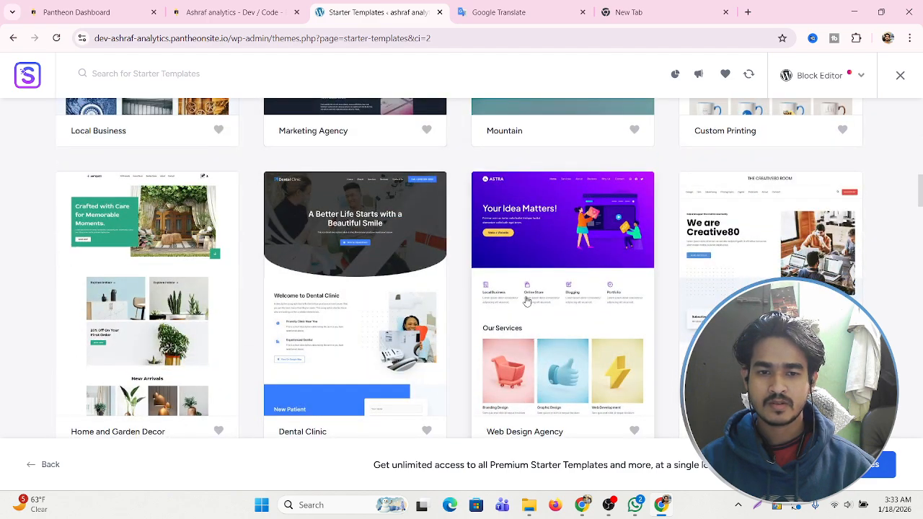
scroll(526, 301, "down", 2)
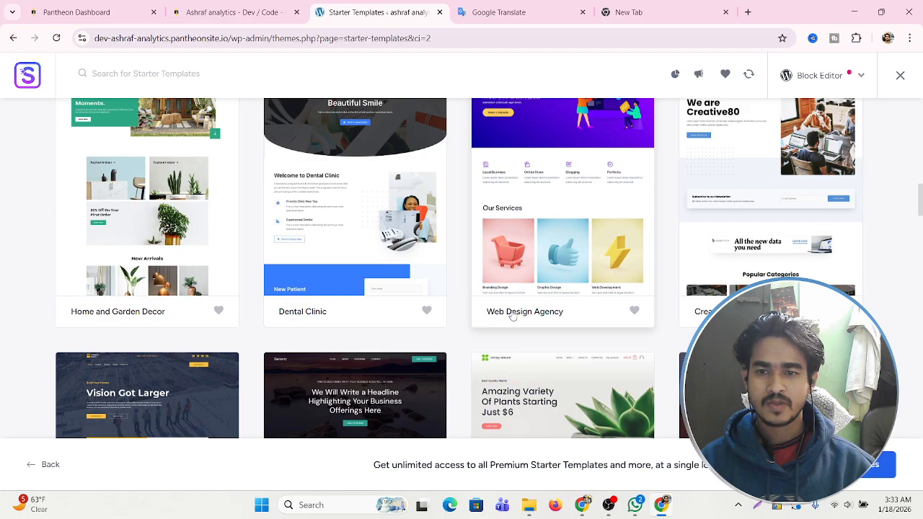
scroll(512, 317, "down", 7)
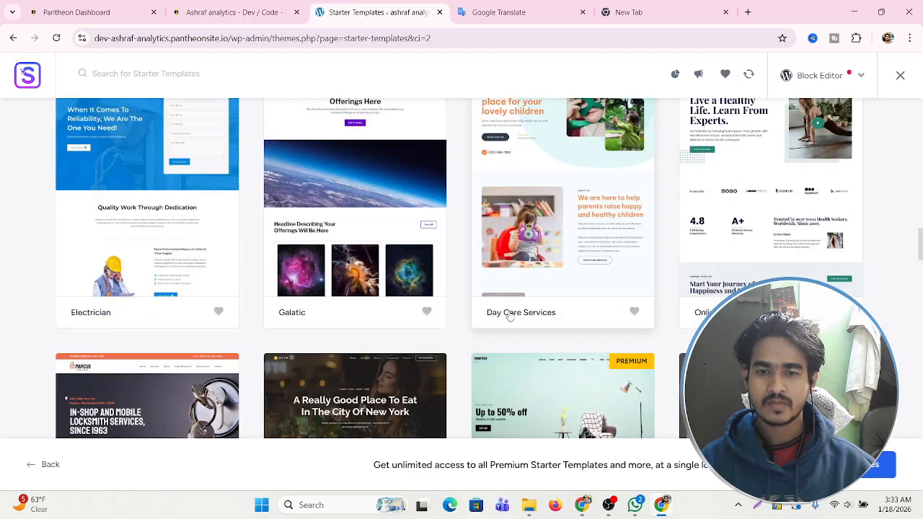
scroll(510, 316, "down", 4)
scroll(567, 310, "up", 10)
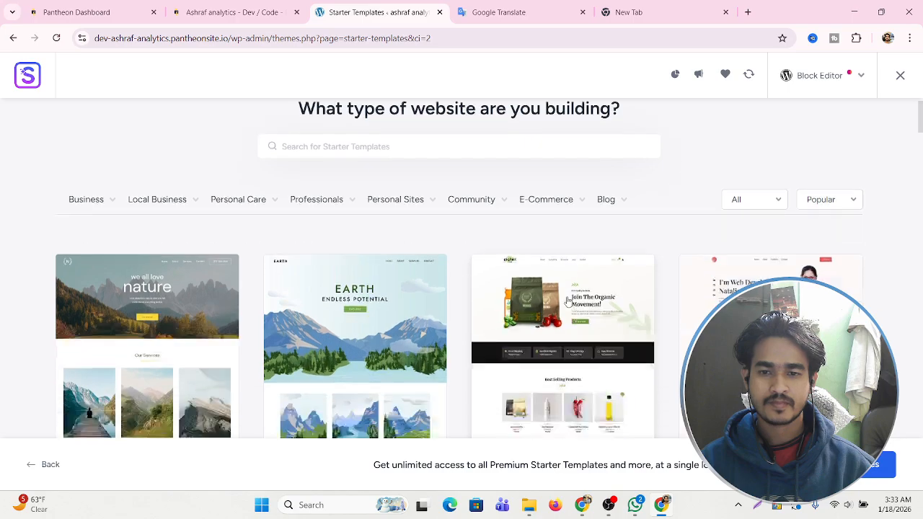
scroll(453, 264, "down", 7)
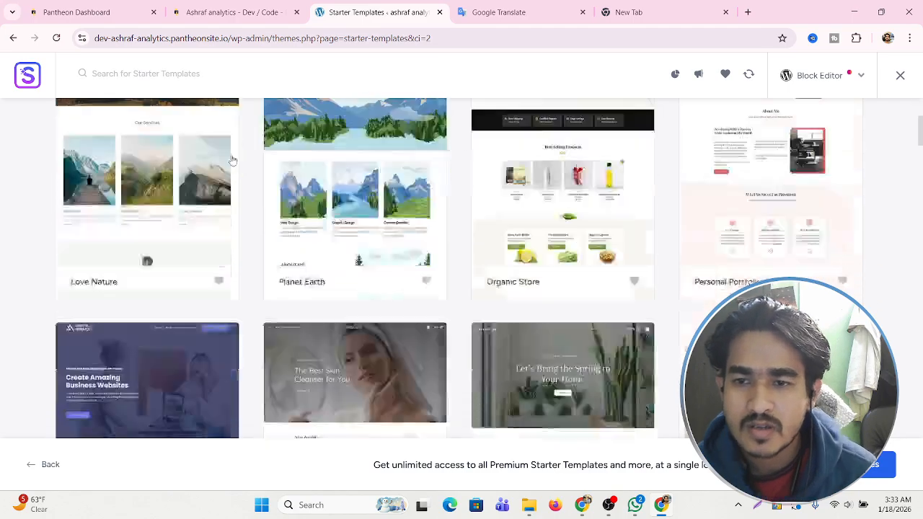
scroll(265, 127, "down", 3)
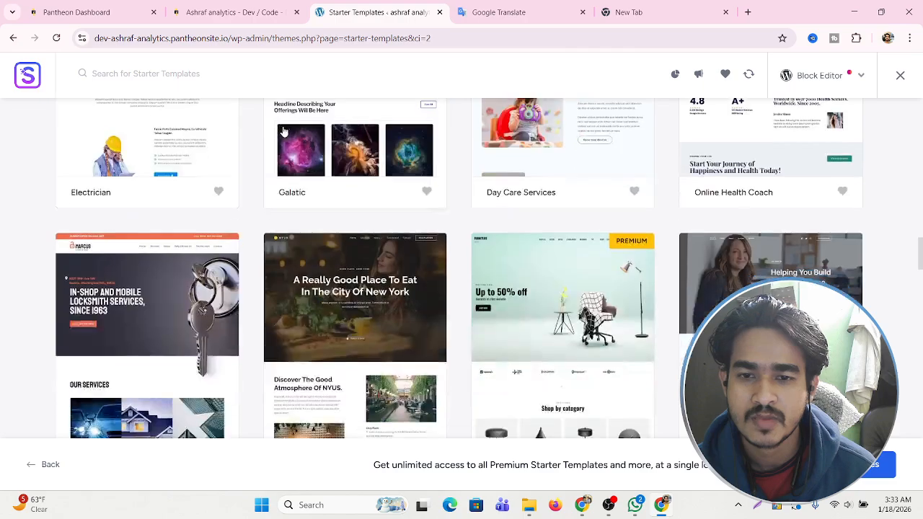
scroll(287, 139, "down", 3)
scroll(286, 139, "down", 6)
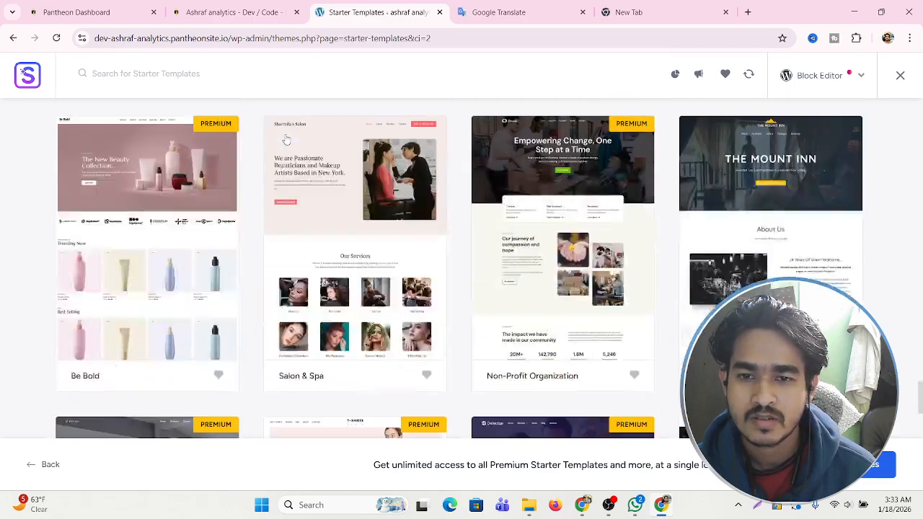
scroll(287, 141, "down", 15)
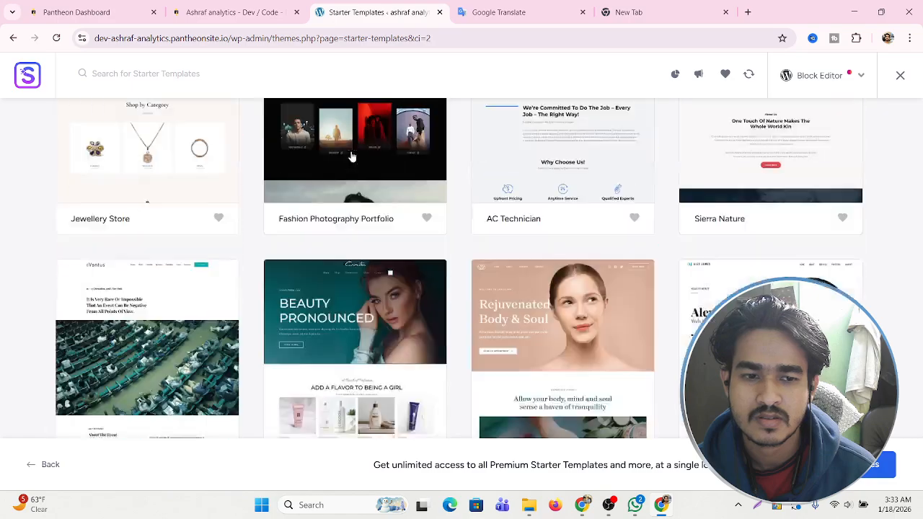
scroll(498, 176, "up", 10)
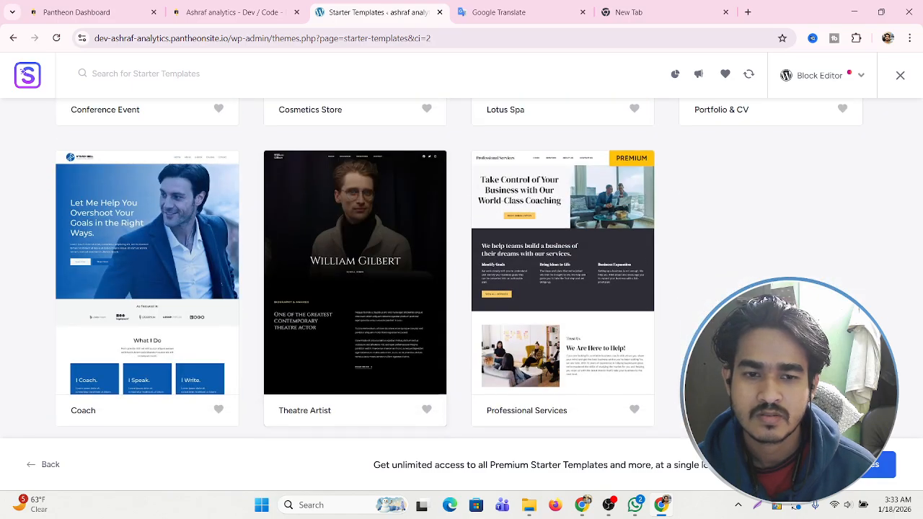
scroll(917, 269, "up", 5)
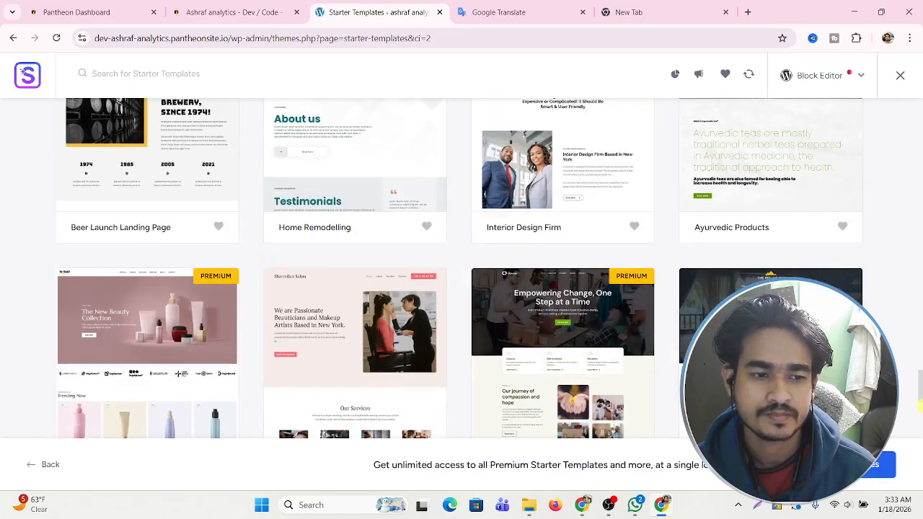
scroll(916, 269, "down", 3)
left_click_drag(919, 366, 919, 105)
Filter the starter templates to the E-Commerce category.
mouse_move(87, 250)
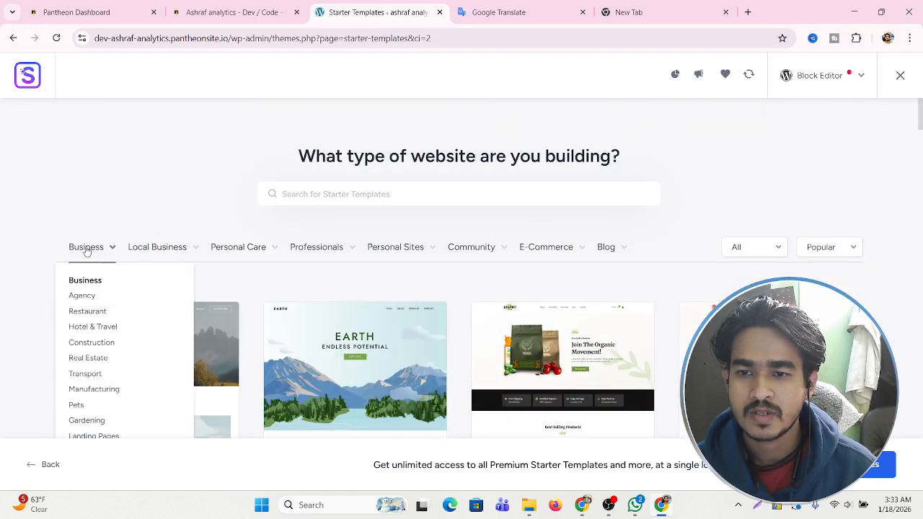
mouse_move(161, 252)
mouse_move(265, 257)
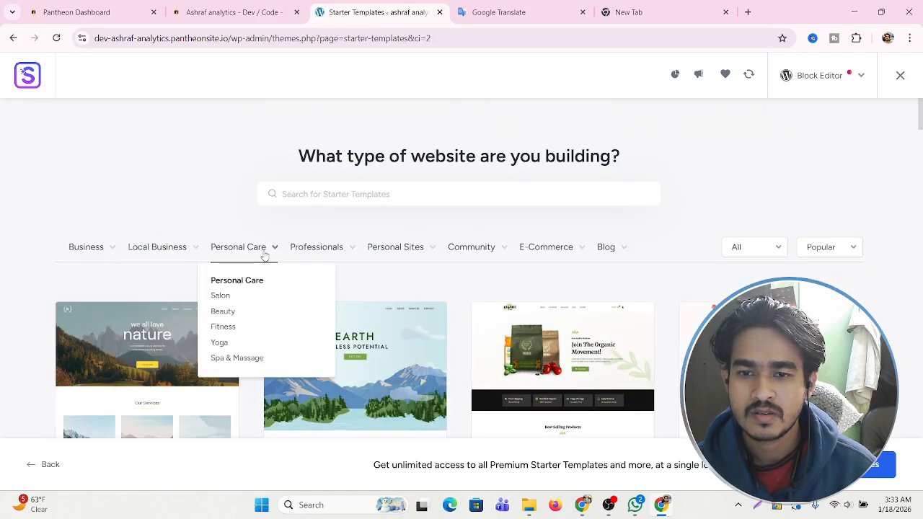
mouse_move(320, 255)
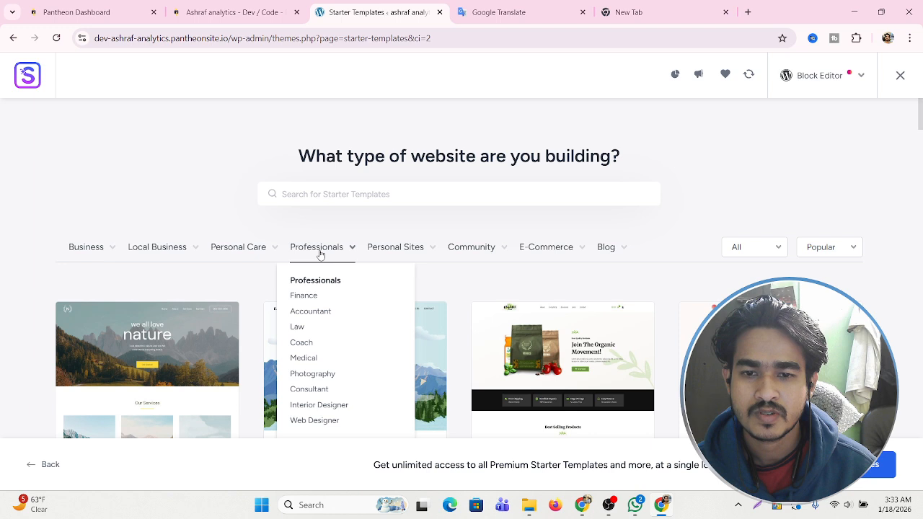
mouse_move(408, 253)
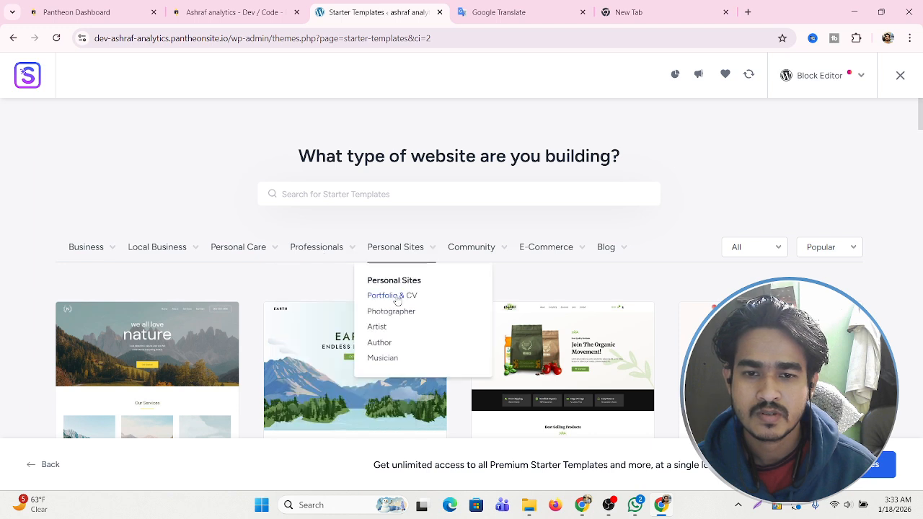
left_click(534, 248)
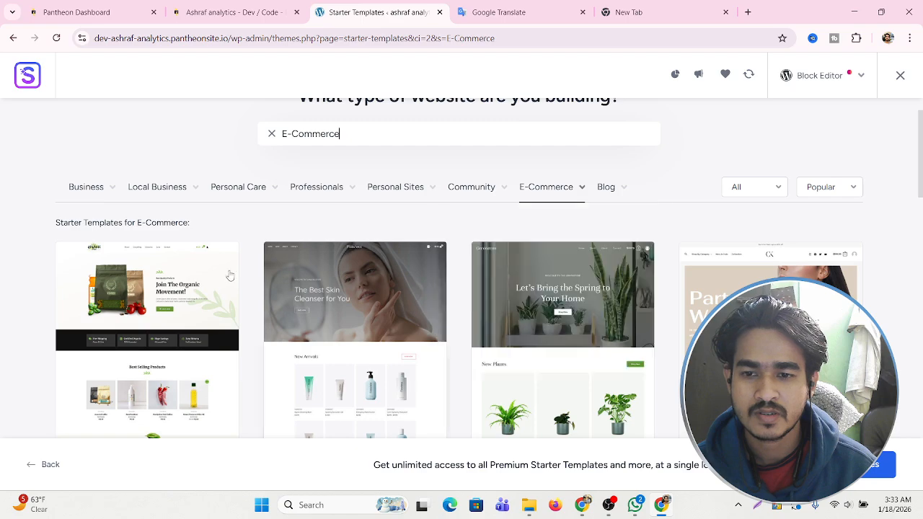
Scroll through the E-Commerce designs and select the Cosmetics Store template.
scroll(255, 264, "down", 2)
scroll(320, 260, "down", 3)
scroll(319, 260, "down", 4)
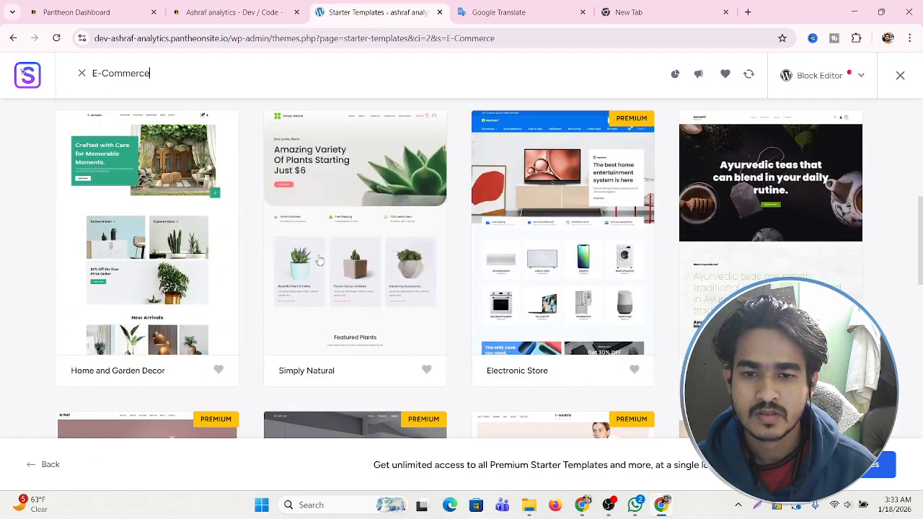
scroll(320, 260, "down", 3)
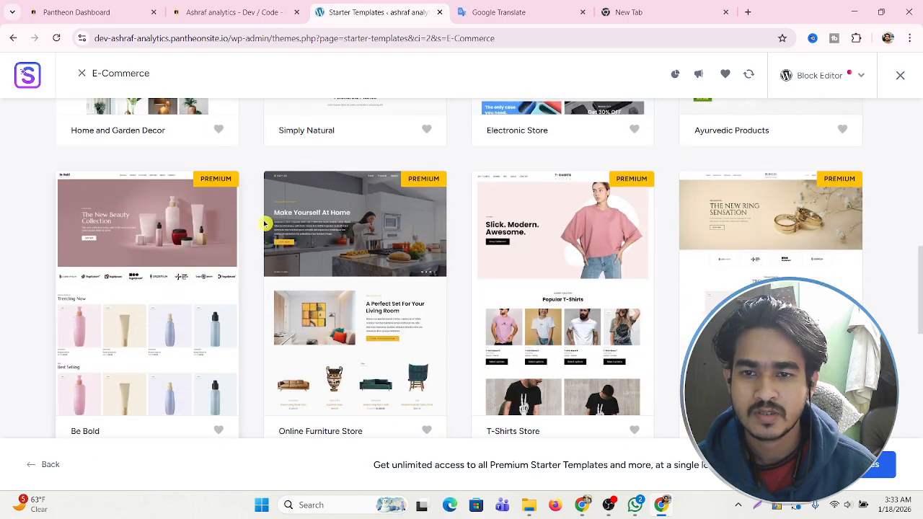
scroll(312, 254, "down", 3)
scroll(313, 254, "down", 3)
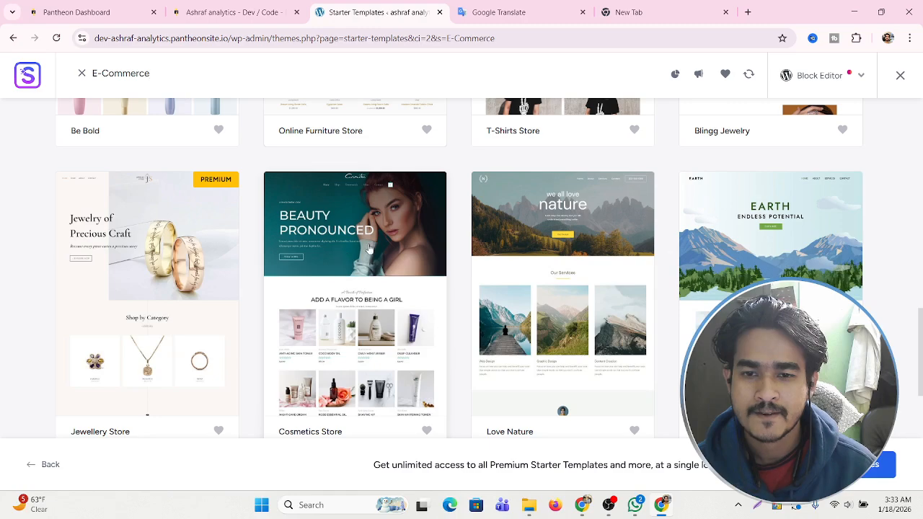
scroll(398, 246, "up", 2)
scroll(395, 243, "down", 3)
scroll(390, 243, "down", 5)
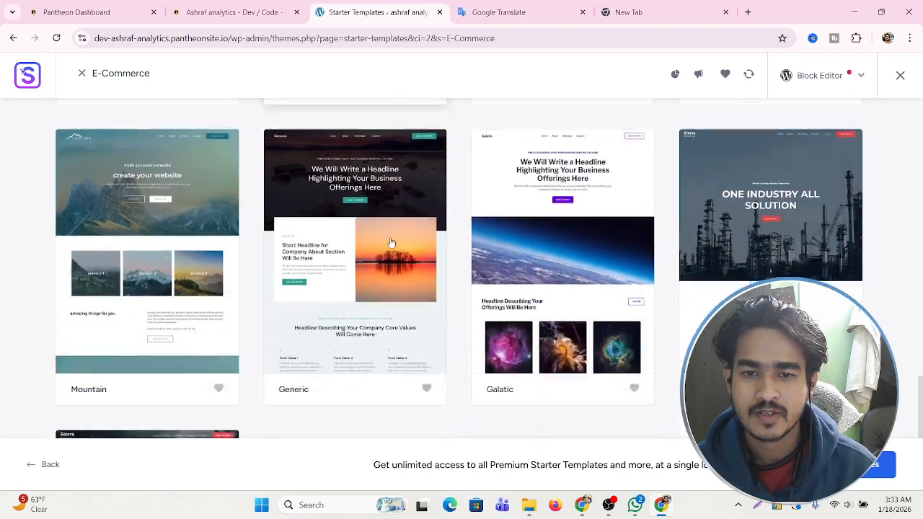
scroll(391, 242, "up", 4)
left_click(390, 241)
scroll(391, 241, "up", 3)
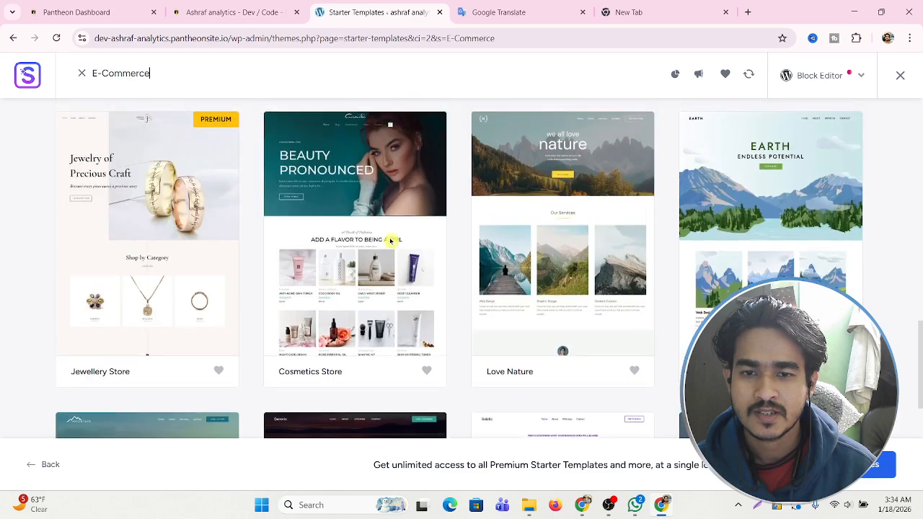
left_click(346, 180)
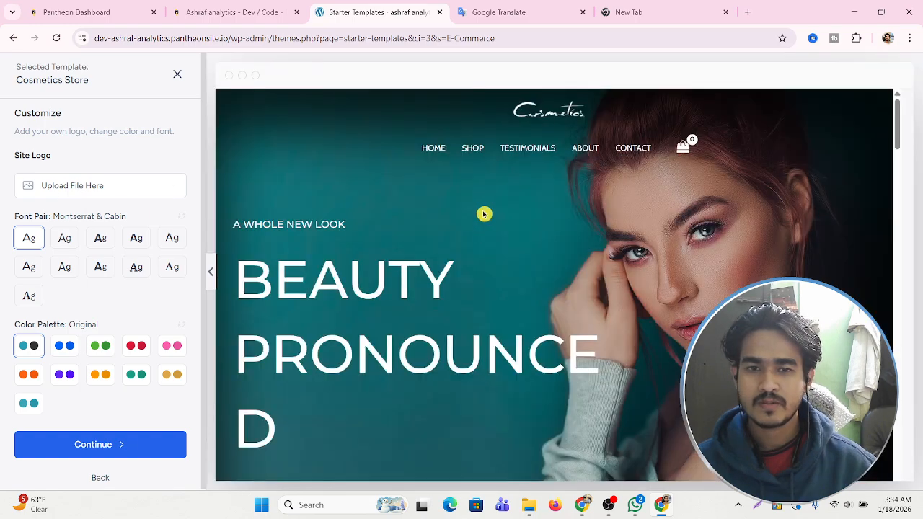
Review the Cosmetics Store preview and continue to the Select features step.
scroll(593, 222, "down", 10)
scroll(650, 257, "down", 10)
scroll(647, 263, "up", 4)
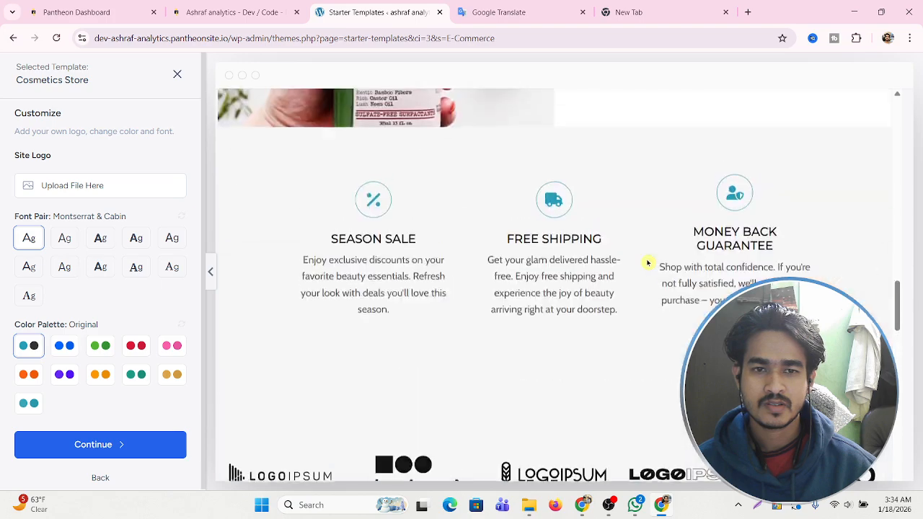
scroll(648, 263, "up", 6)
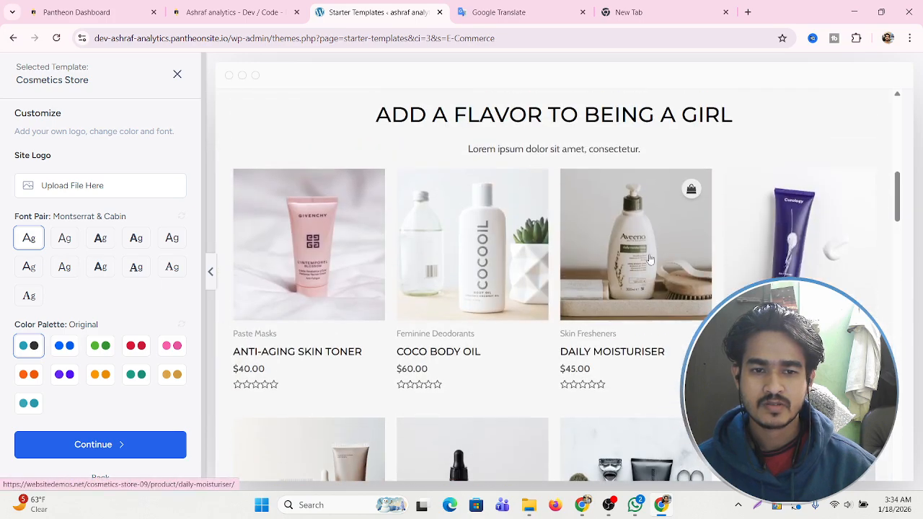
scroll(664, 260, "down", 3)
left_click(91, 443)
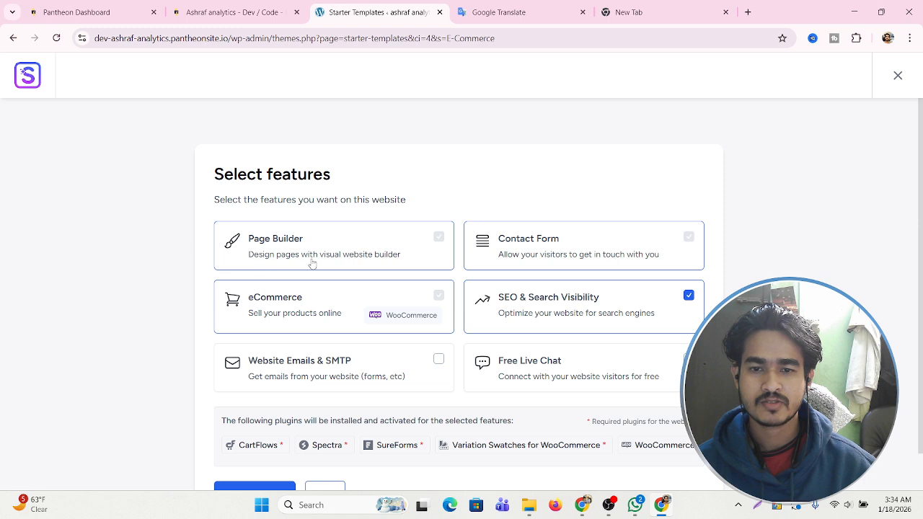
Keep the default features, enter your first name, and submit to build the Cosmetics Store site.
scroll(312, 264, "down", 2)
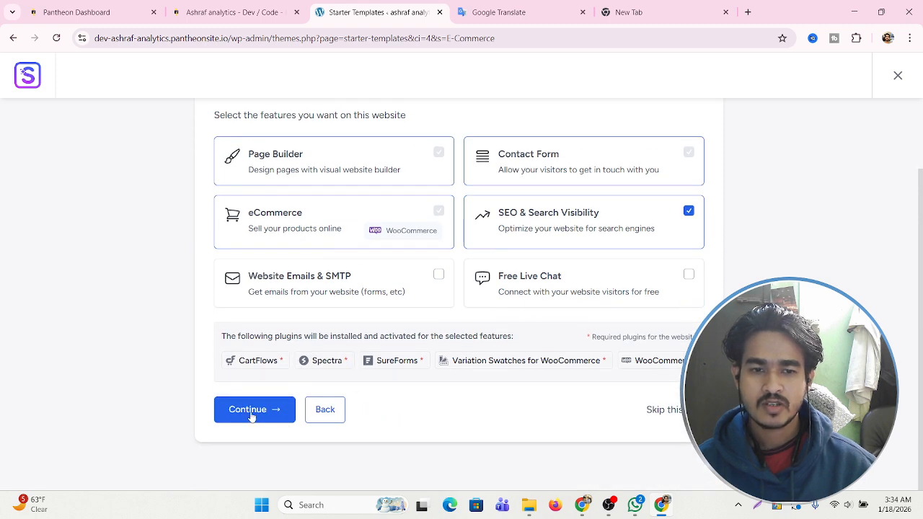
left_click(254, 412)
left_click(367, 242)
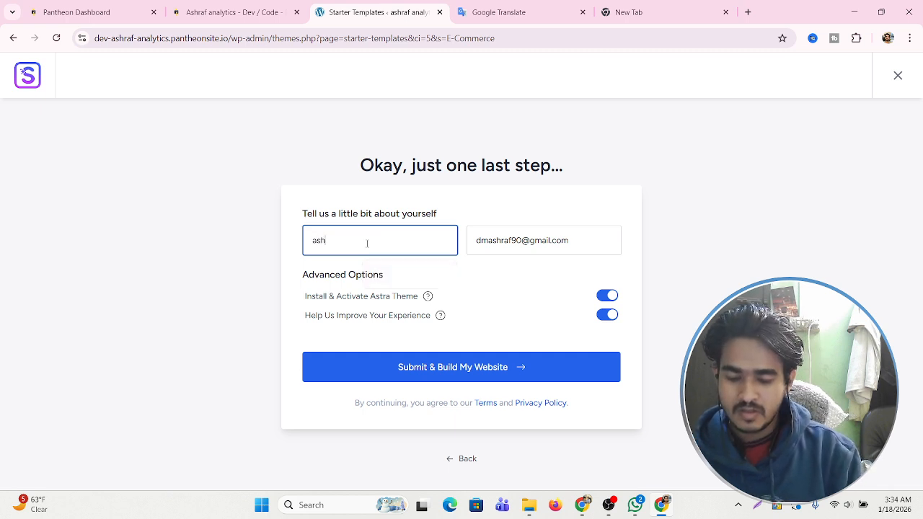
left_click(289, 265)
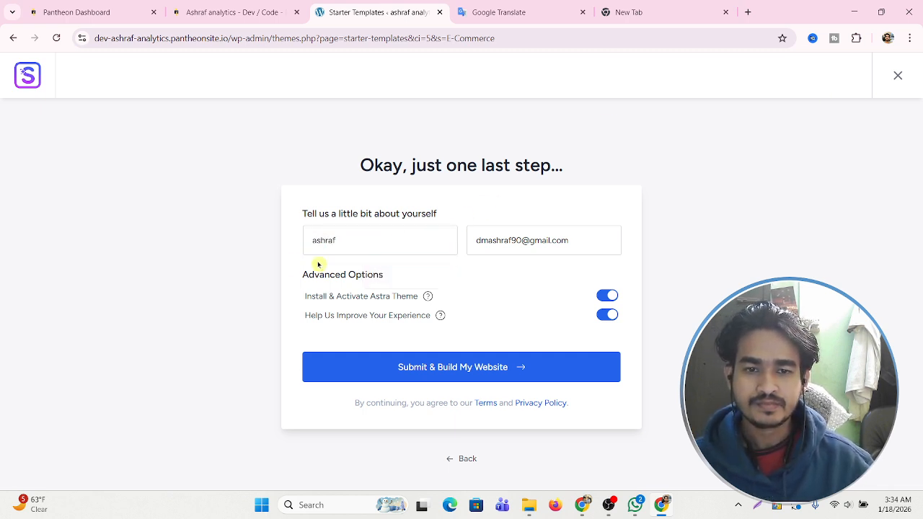
left_click(481, 369)
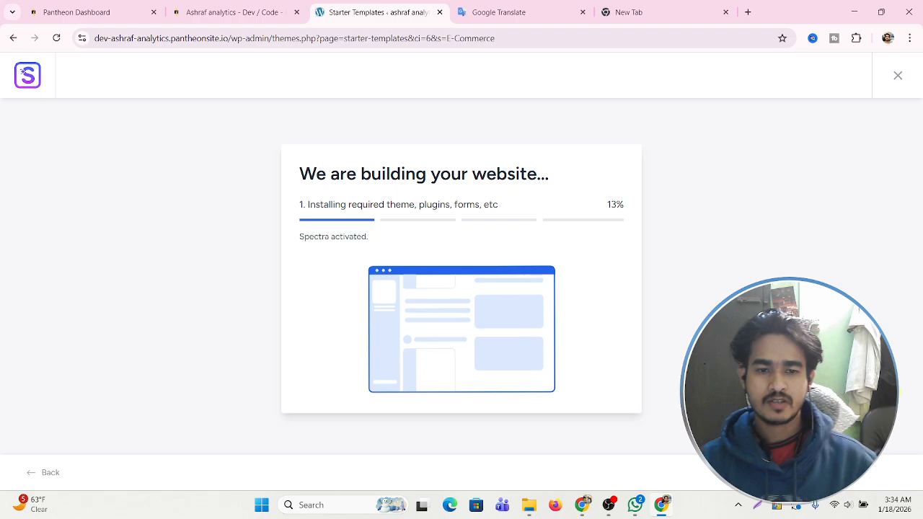
Switch to OBS Studio while the website build runs.
left_click(619, 509)
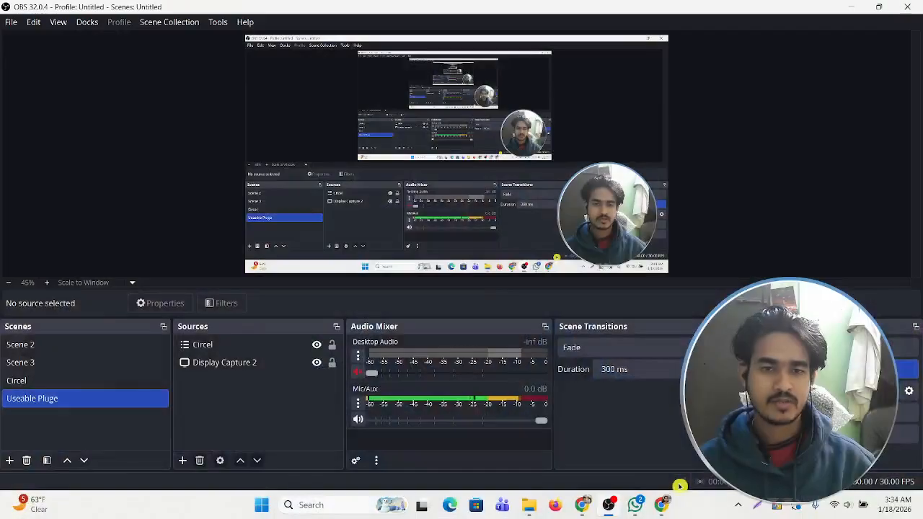
Check the build progress in Chrome at 63%, then return to OBS Studio.
left_click(661, 504)
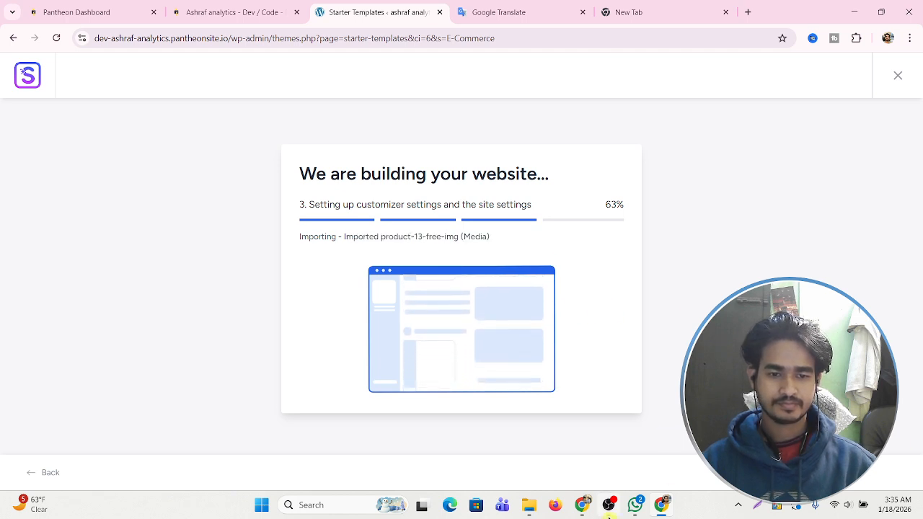
left_click(610, 508)
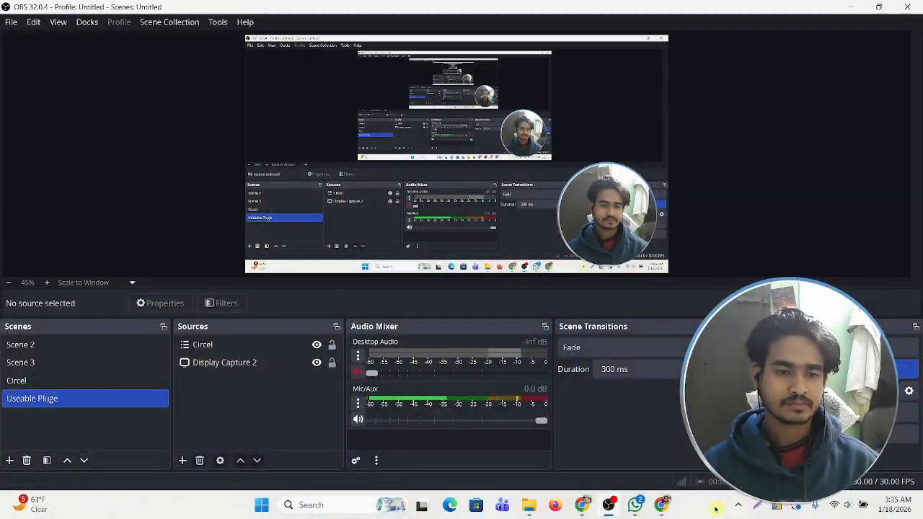
Return to Chrome to see the finished build's Congratulations page.
left_click(666, 514)
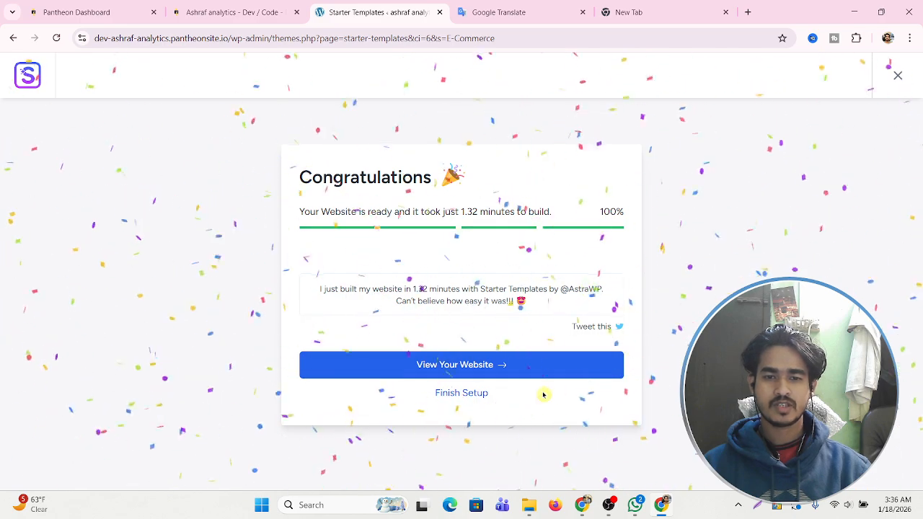
Finish the template setup and open the new Cosmetics Store site in a new tab.
left_click(470, 398)
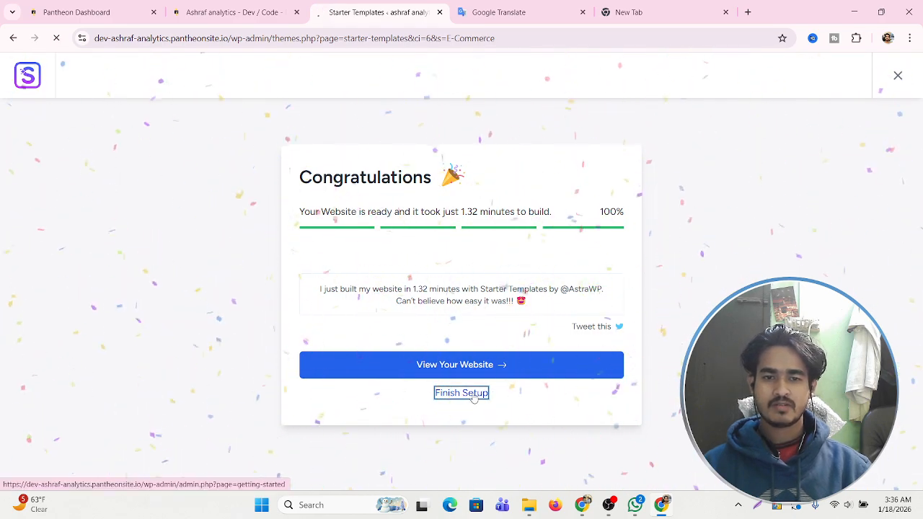
left_click(464, 367)
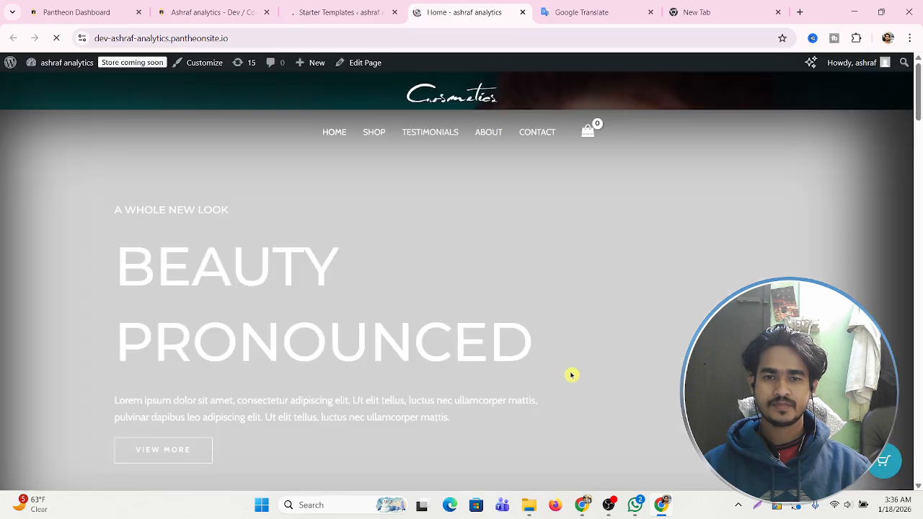
scroll(524, 328, "down", 15)
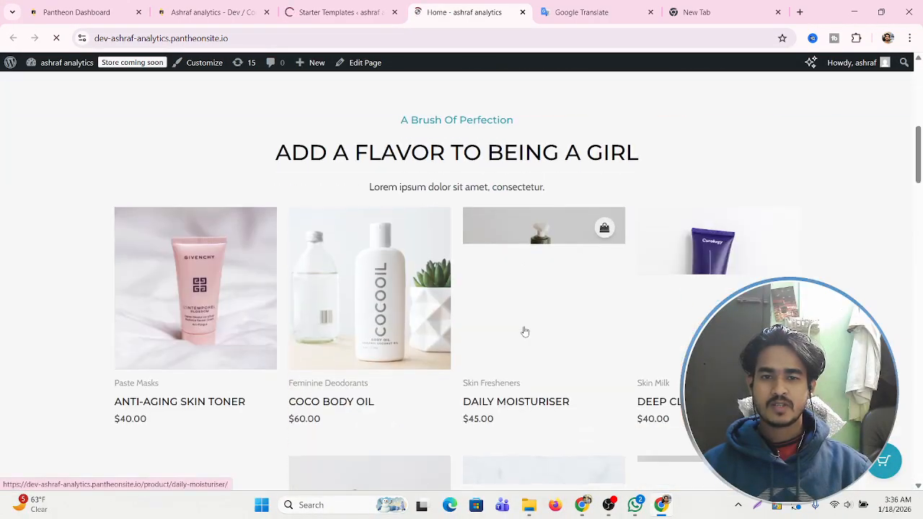
scroll(524, 328, "down", 12)
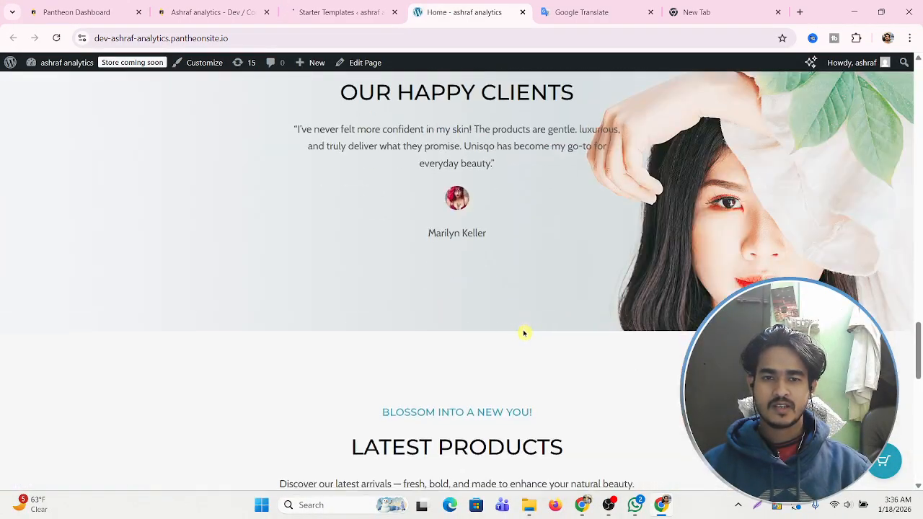
scroll(525, 330, "up", 4)
scroll(524, 332, "up", 20)
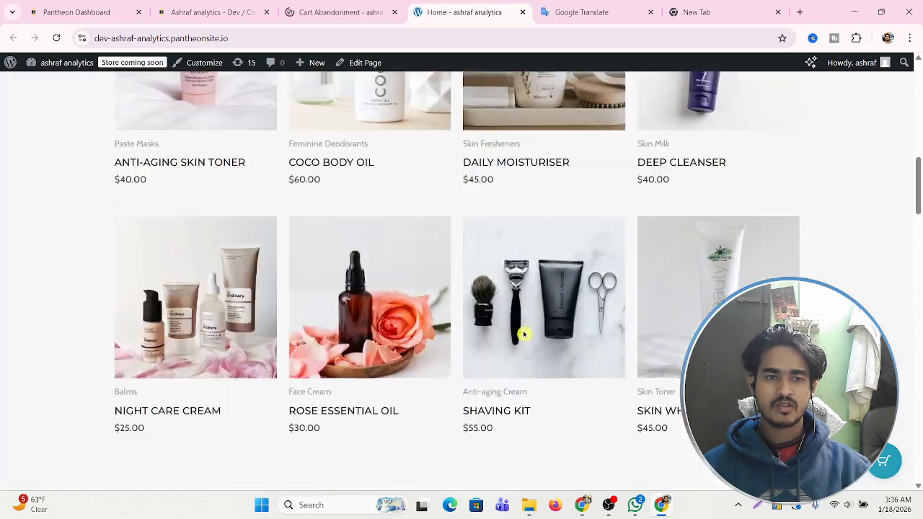
Scroll to the product range and open the Anti-Aging Skin Toner product page.
scroll(228, 288, "down", 5)
scroll(241, 286, "up", 5)
scroll(518, 294, "down", 12)
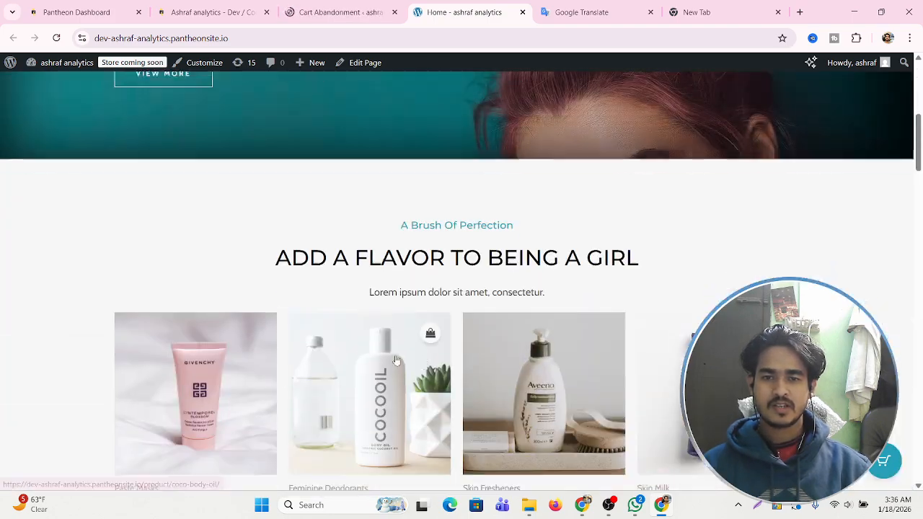
scroll(509, 329, "down", 10)
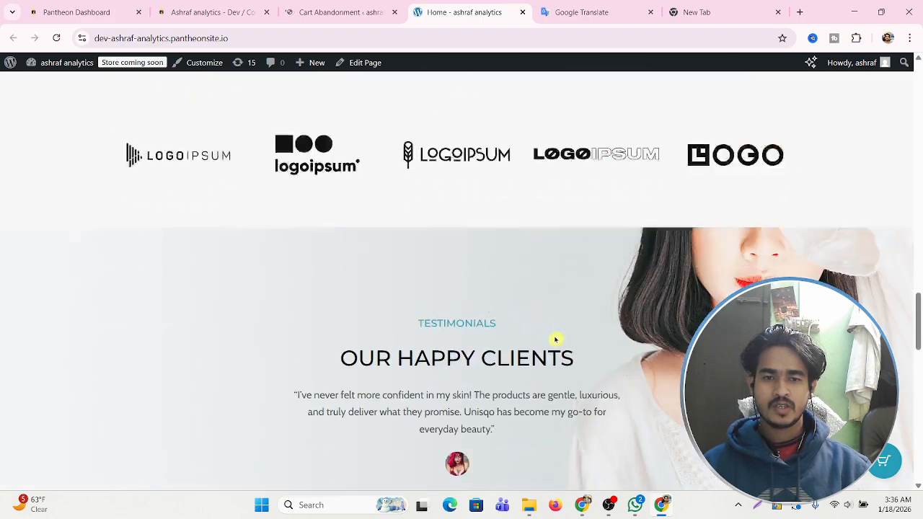
scroll(300, 305, "down", 5)
scroll(498, 305, "down", 5)
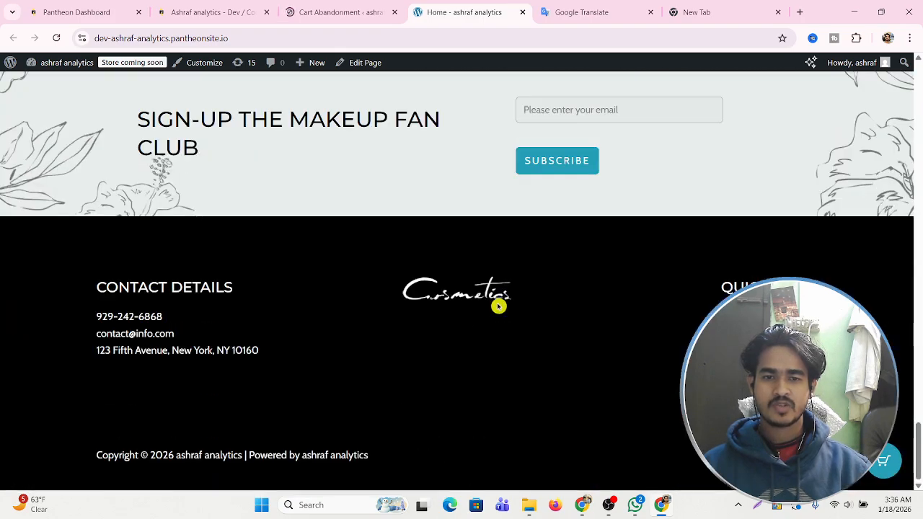
scroll(556, 300, "up", 15)
scroll(613, 282, "up", 8)
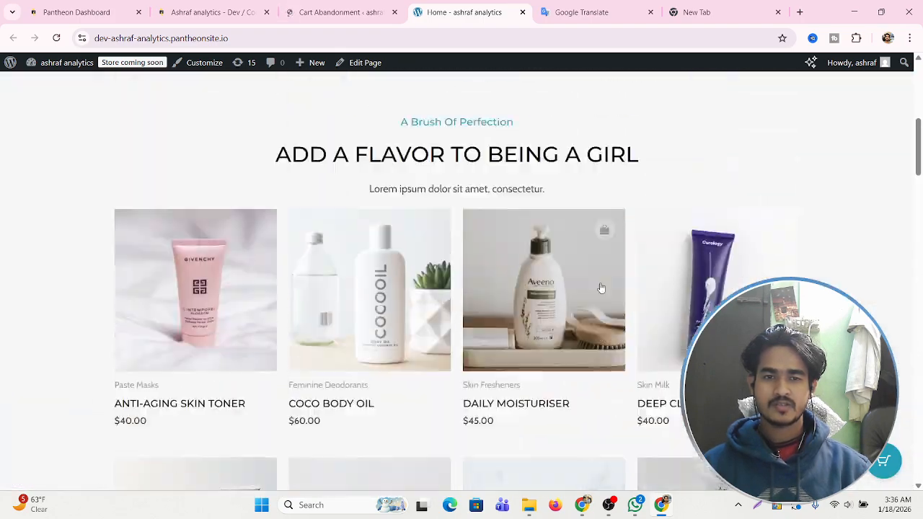
scroll(614, 282, "down", 6)
left_click(191, 201)
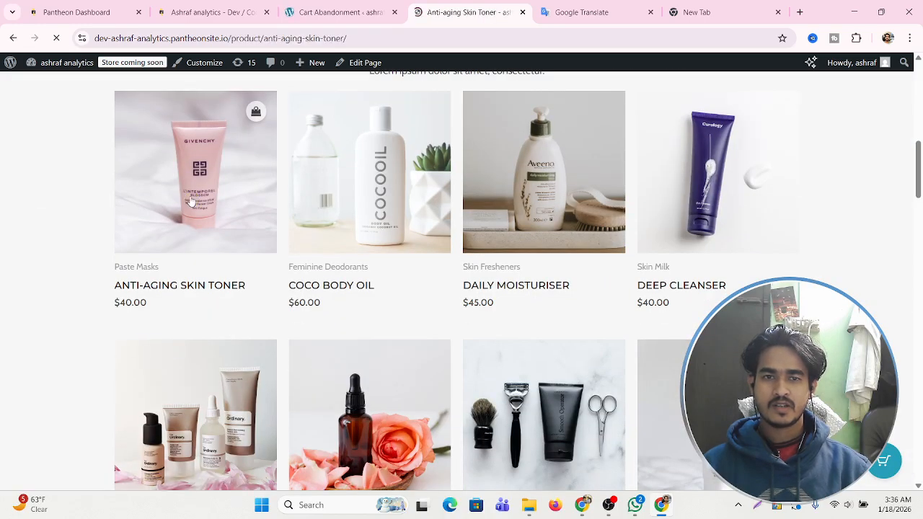
Add the Anti-Aging Skin Toner to the cart, go to checkout, and enter the billing first and last name.
scroll(548, 222, "down", 4)
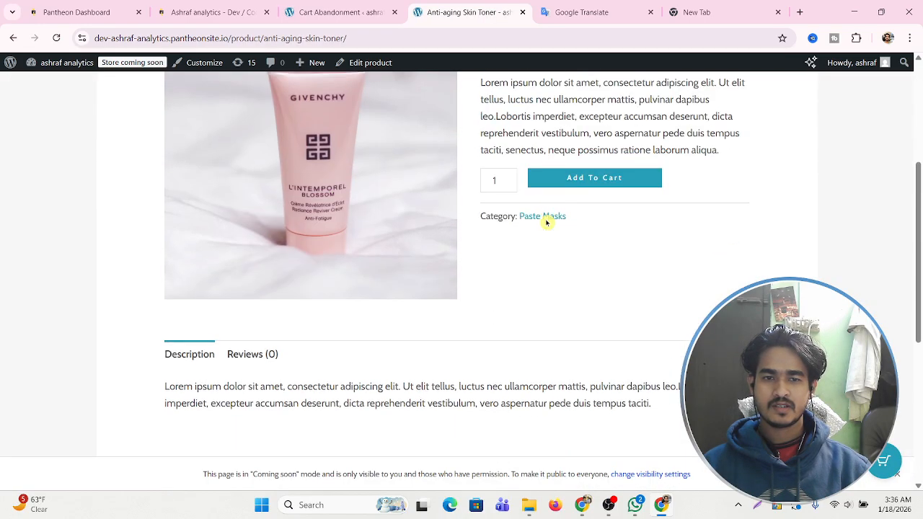
left_click(594, 179)
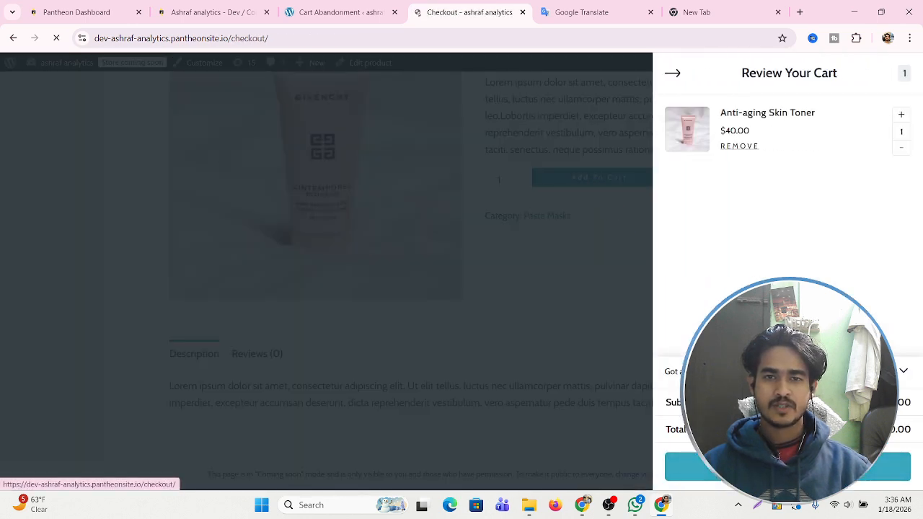
scroll(314, 318, "down", 2)
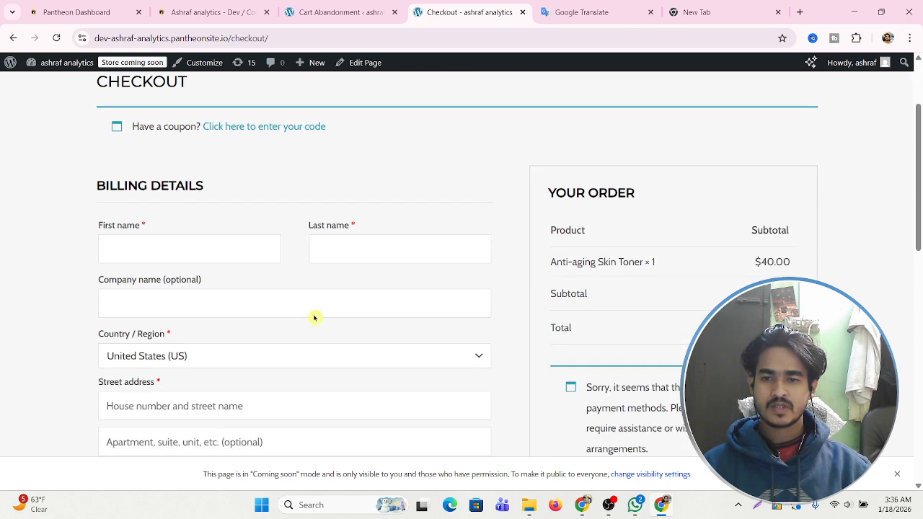
type("ashraf")
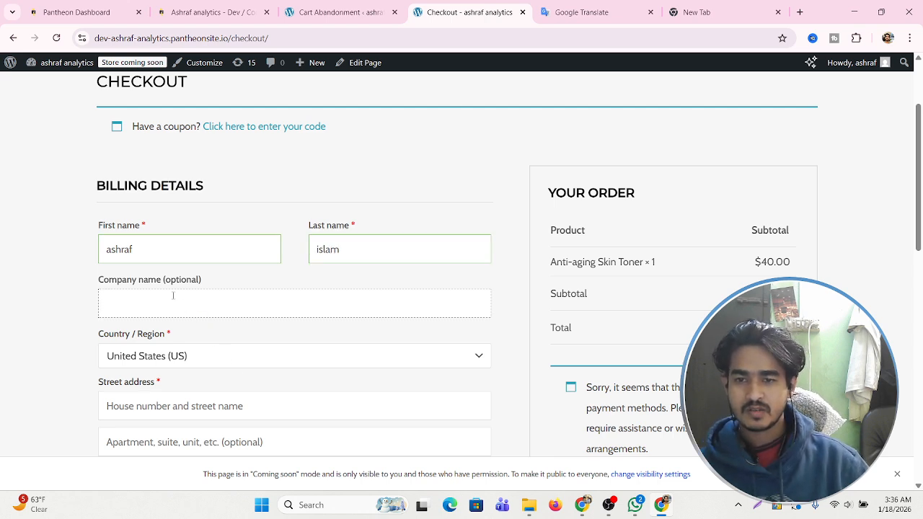
scroll(220, 315, "down", 1)
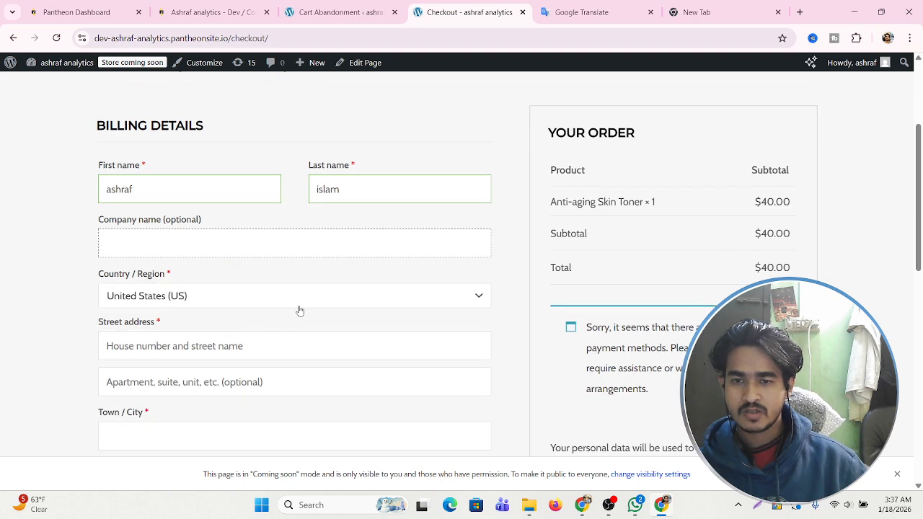
left_click(356, 306)
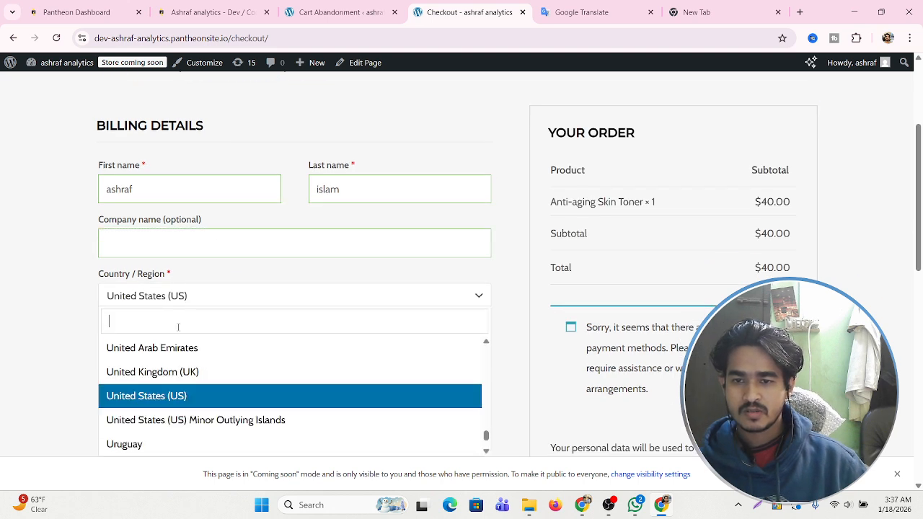
Set the billing country to Bangladesh and enter the street address and town/city.
type("bang")
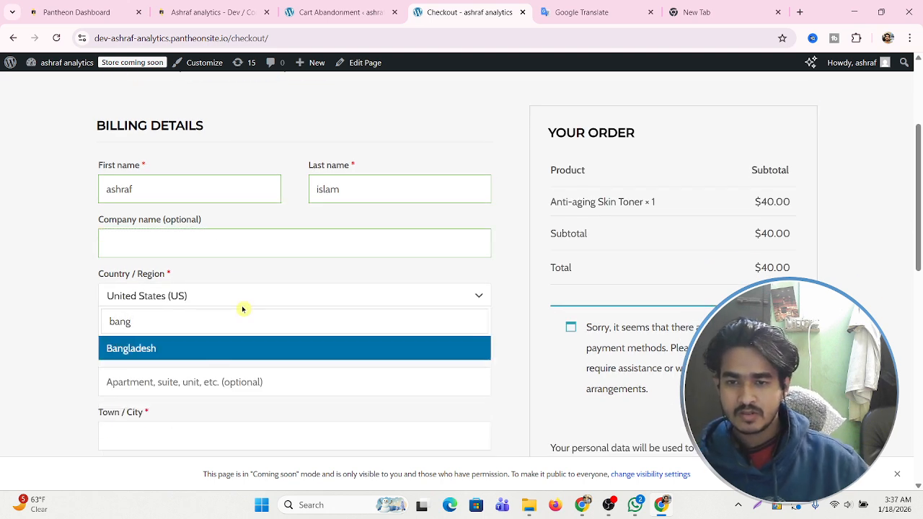
left_click(217, 348)
scroll(231, 346, "down", 2)
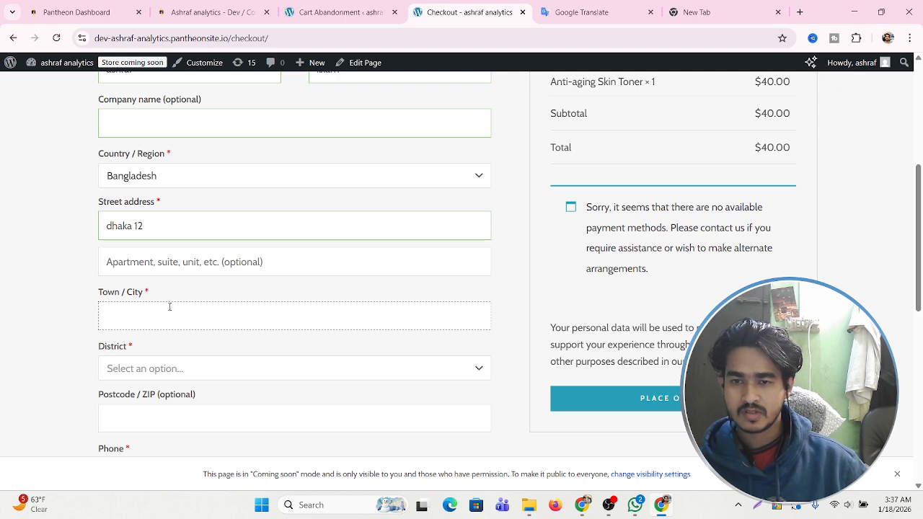
left_click_drag(158, 225, 67, 233)
type("sirajganj")
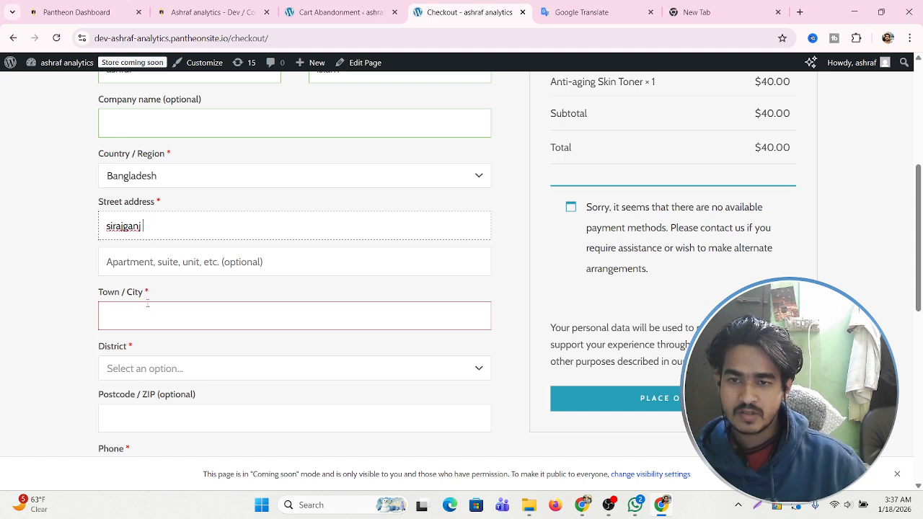
left_click(148, 304)
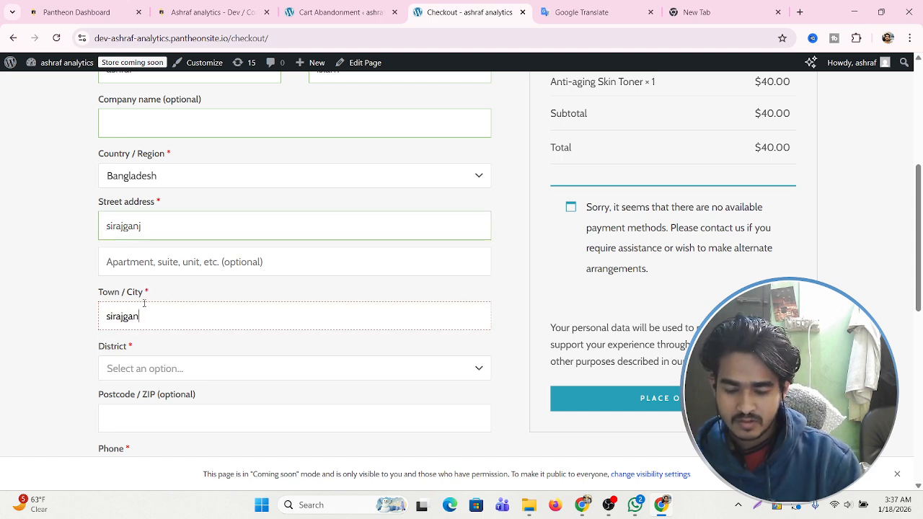
Choose Sirajganj as the billing district.
left_click(144, 370)
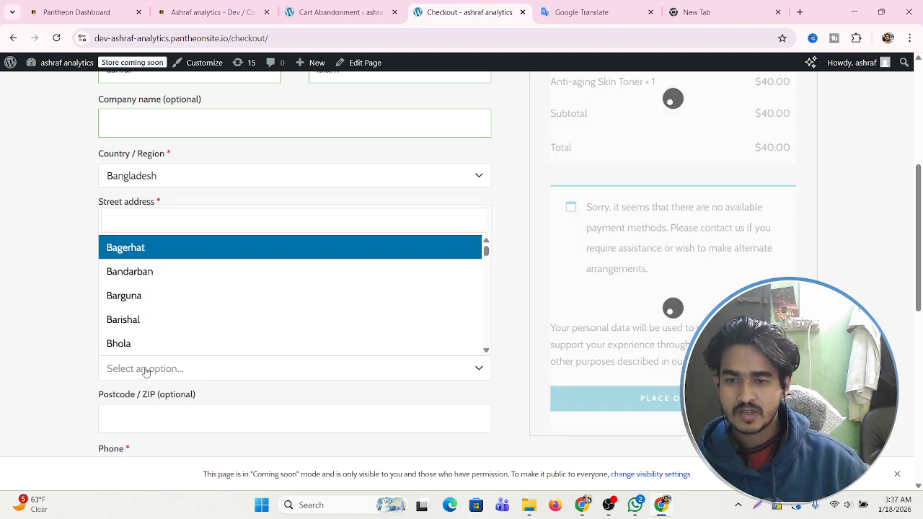
scroll(163, 310, "down", 2)
scroll(163, 310, "up", 2)
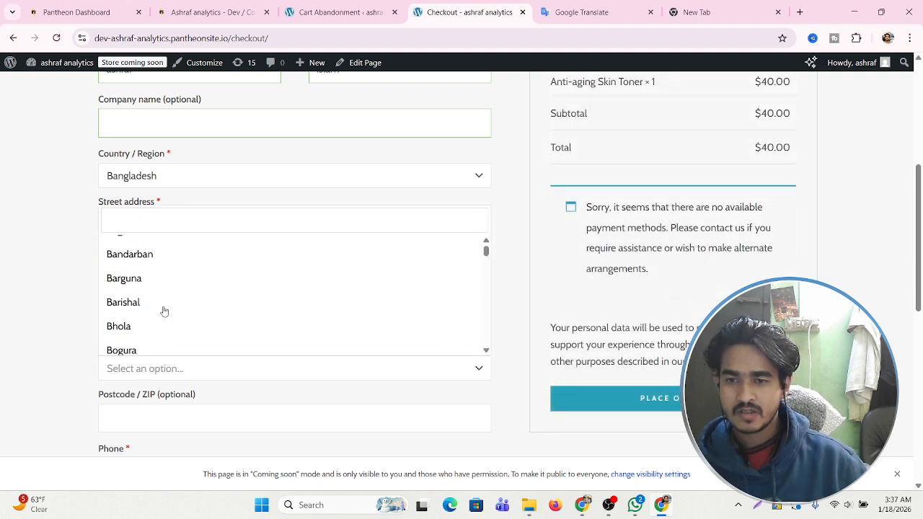
type("si")
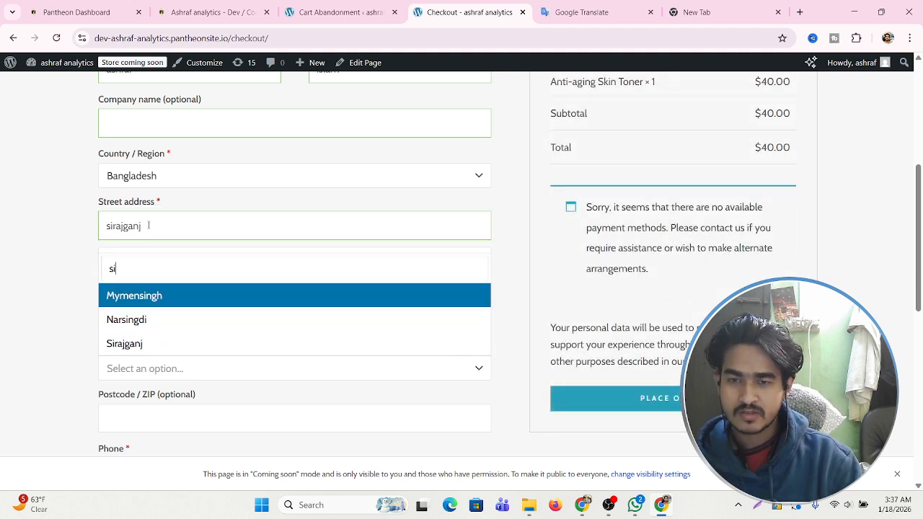
left_click(137, 343)
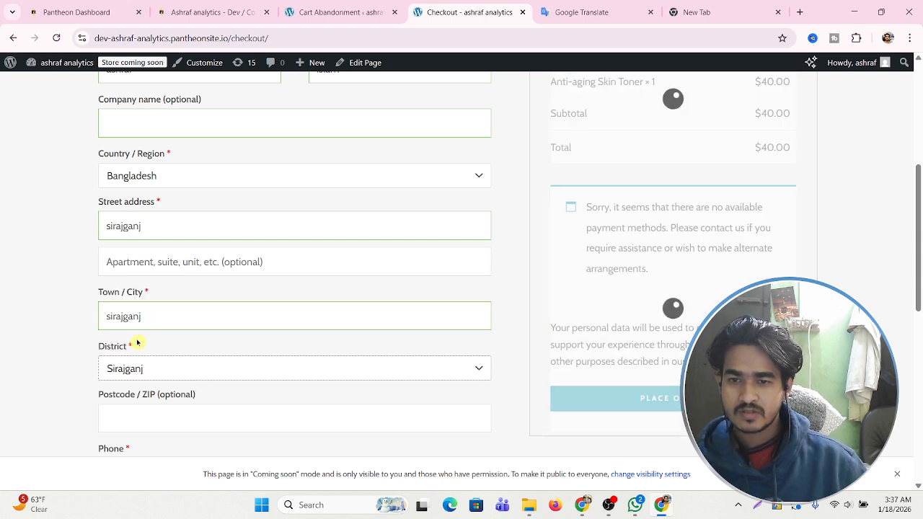
scroll(76, 331, "down", 1)
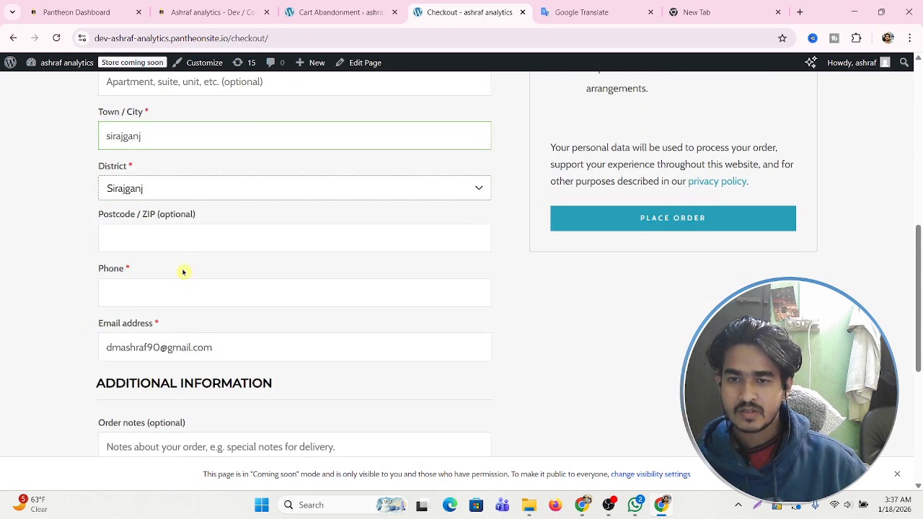
Enter the billing phone number, correcting an initial typo.
left_click(170, 292)
type("01632")
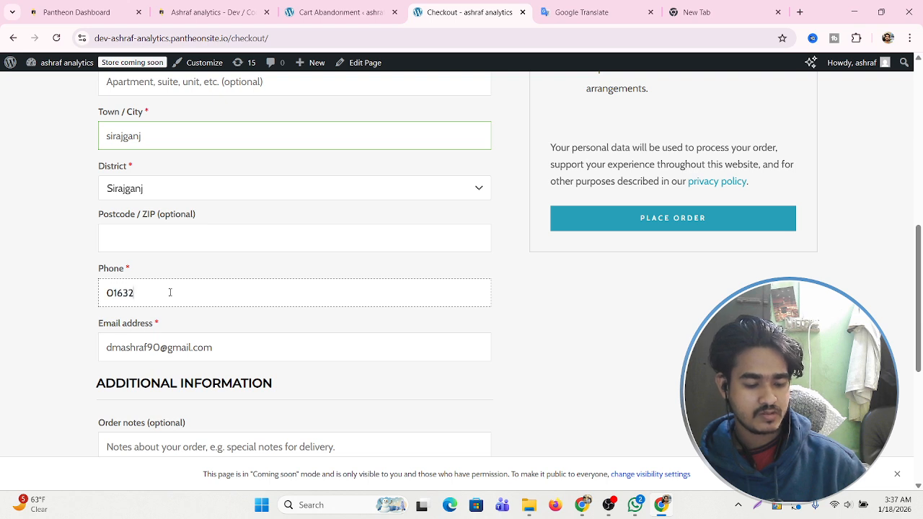
key("BackSpace")
key("BackSpace")
key("BackSpace")
key("BackSpace")
key("BackSpace")
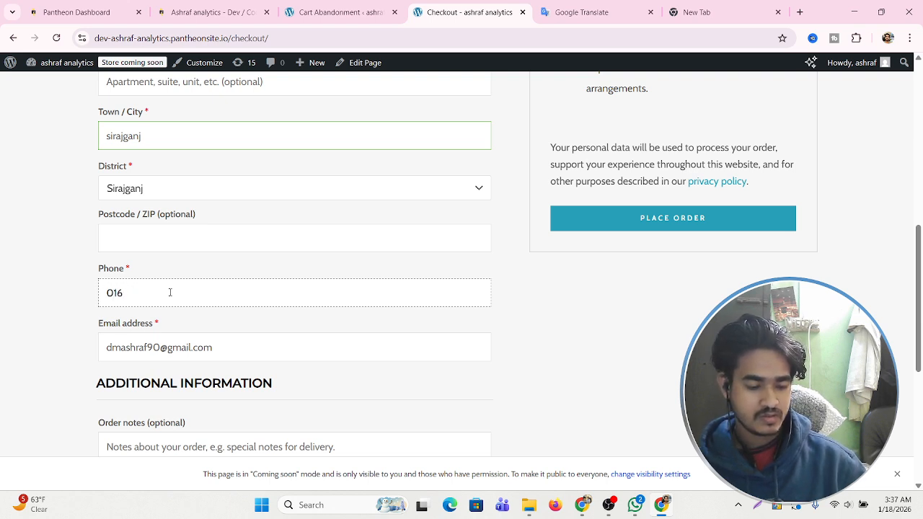
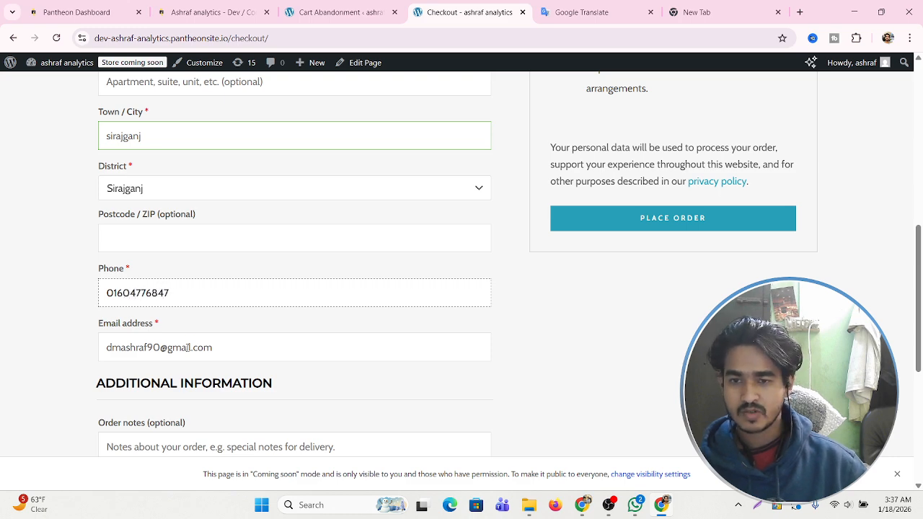
left_click(274, 346)
Attempt to place the order and decline Chrome's offer to save the address.
scroll(352, 351, "down", 3)
scroll(394, 313, "up", 5)
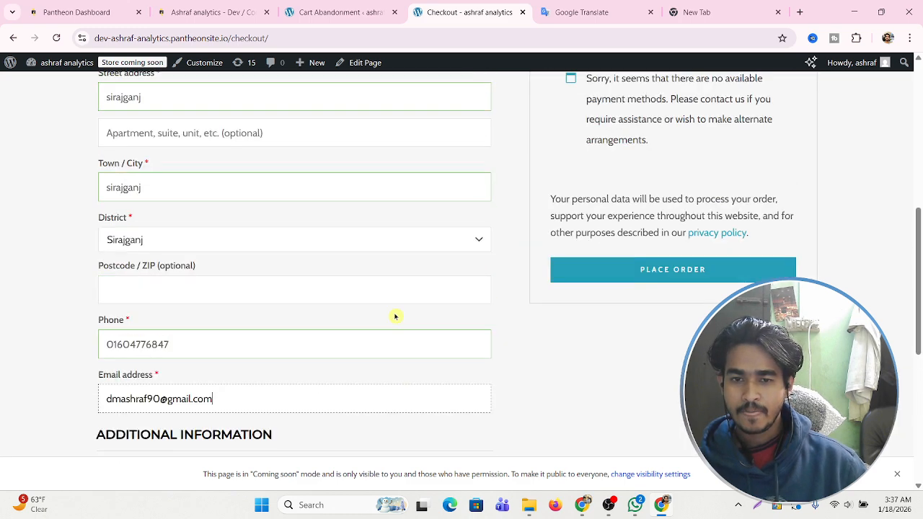
scroll(562, 295, "up", 4)
scroll(665, 340, "down", 7)
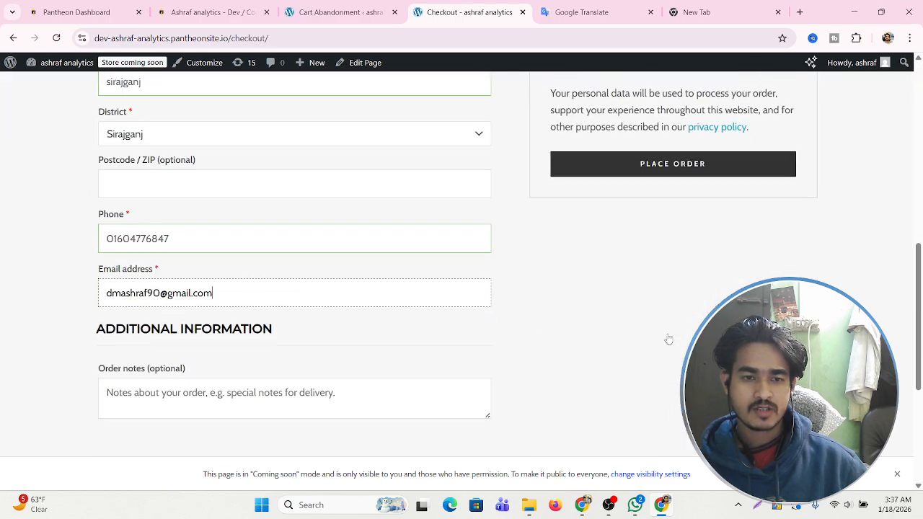
left_click(682, 172)
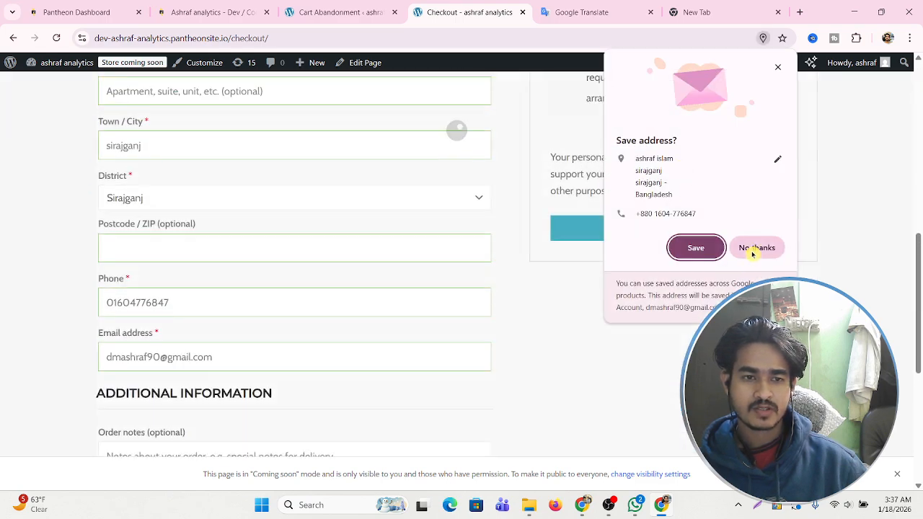
left_click(757, 249)
Leave the checkout page and bring OBS Studio to the front.
scroll(608, 365, "up", 1)
scroll(505, 334, "down", 3)
scroll(696, 309, "up", 2)
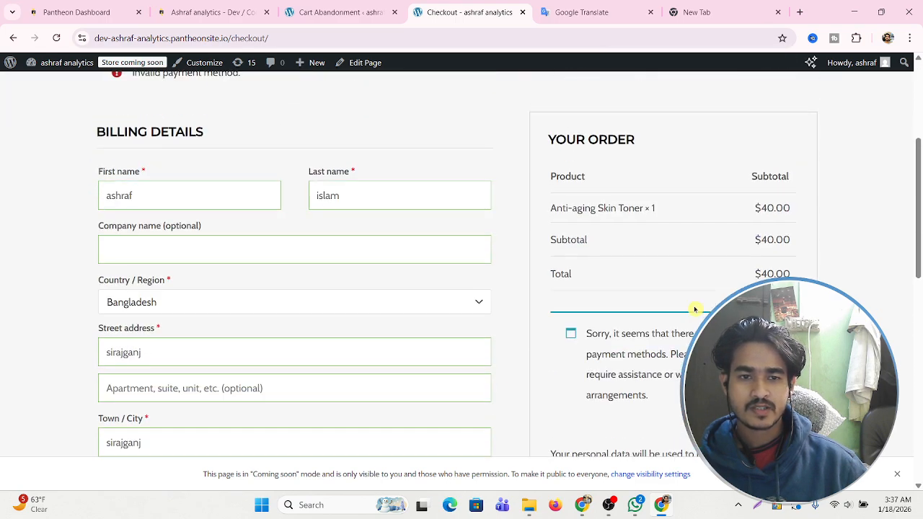
left_click(609, 505)
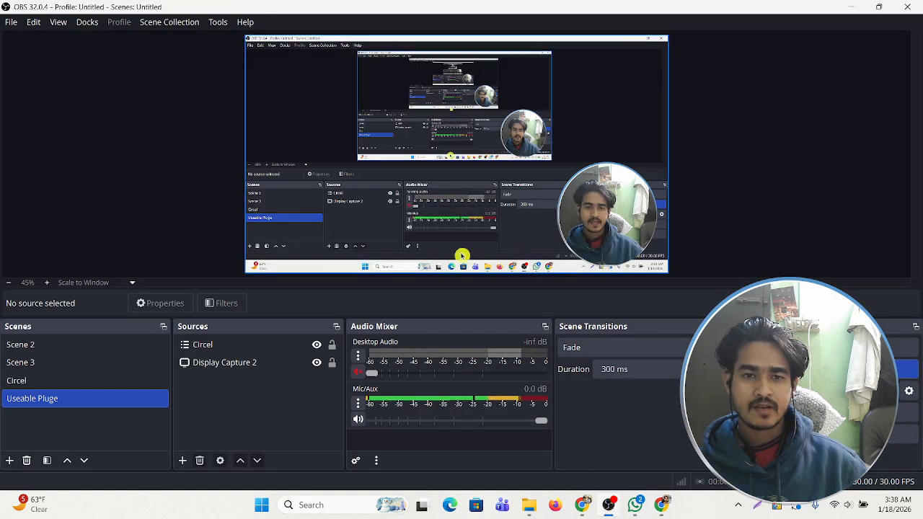